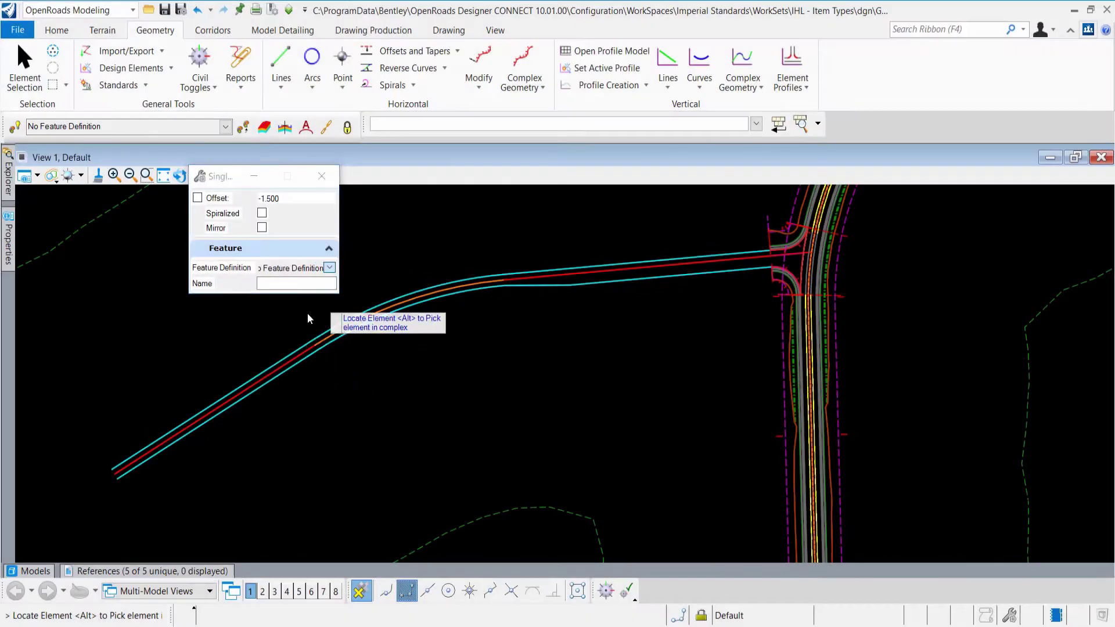
# Offset the road edge line by 1.5 to create curb-and-gutter line RdCF, pay item 520-021-000
pyautogui.click(272, 340)
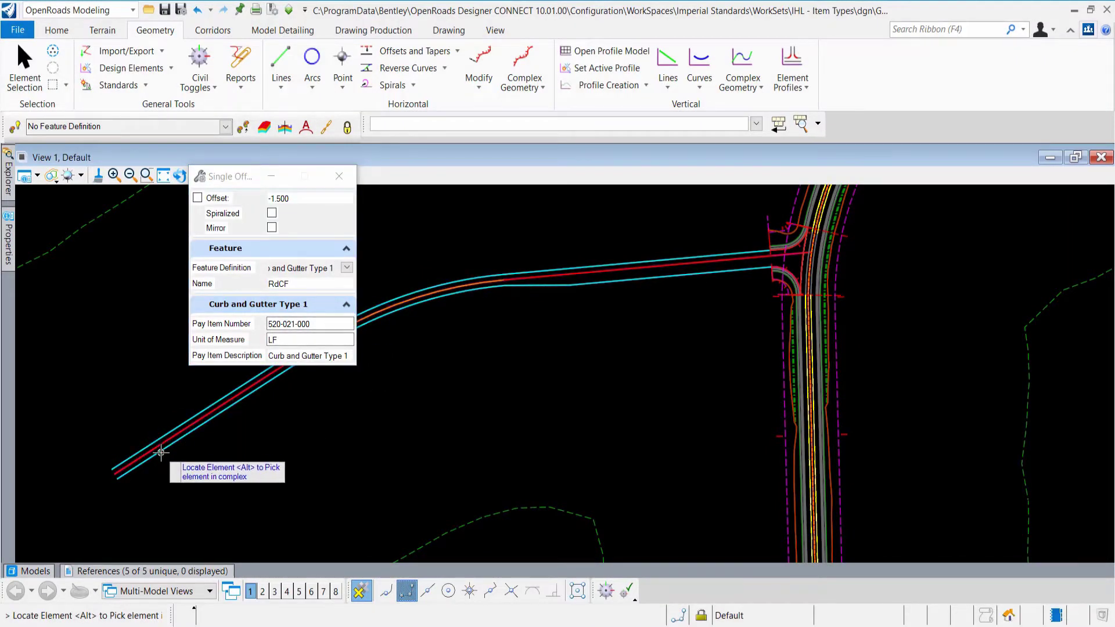
pyautogui.click(160, 452)
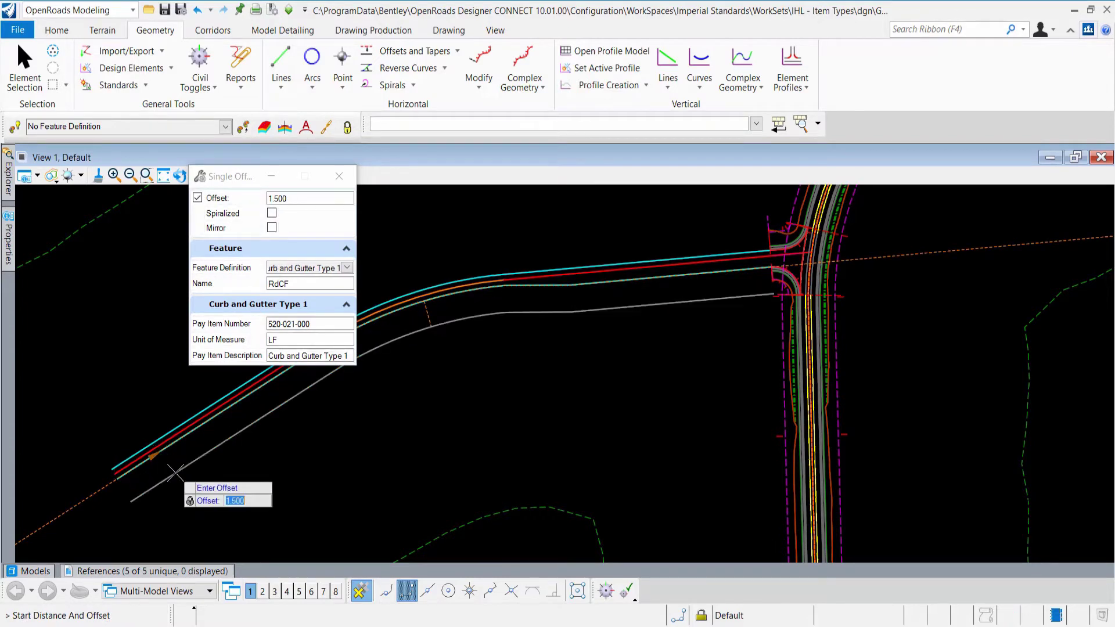
pyautogui.click(177, 478)
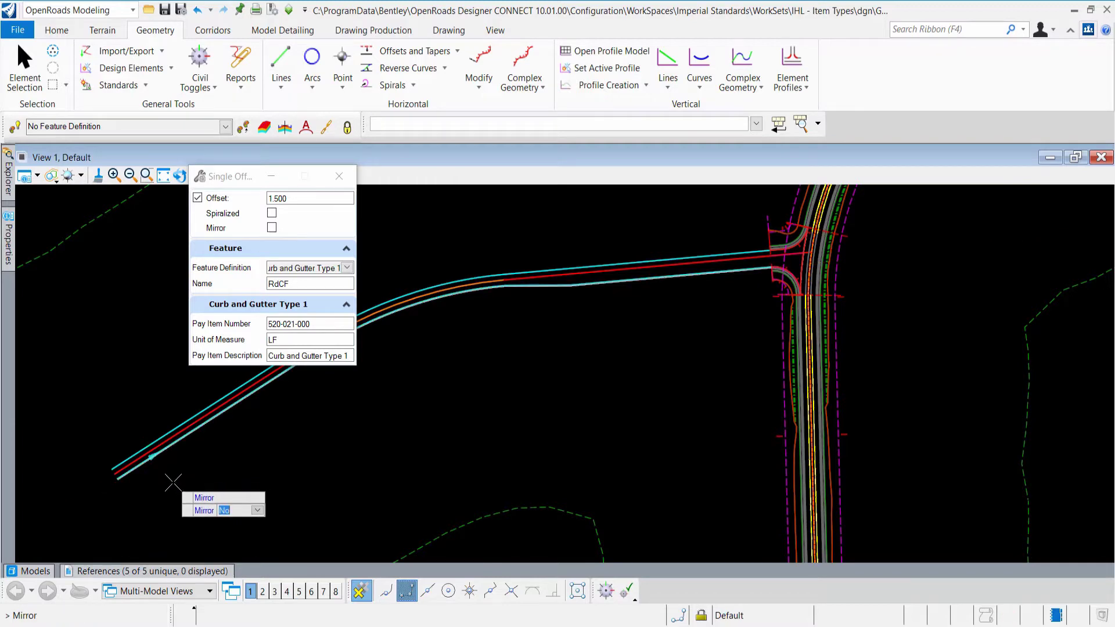
pyautogui.click(174, 481)
pyautogui.scroll(2, 130, 484)
pyautogui.scroll(2, 123, 478)
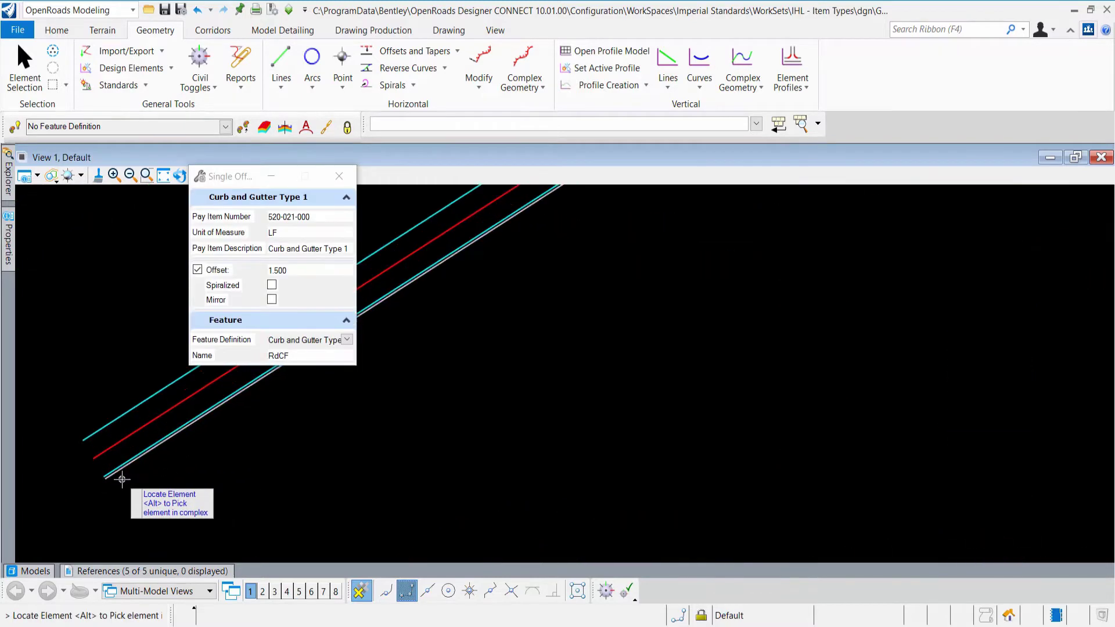
pyautogui.scroll(1, 122, 479)
pyautogui.scroll(1, 122, 479)
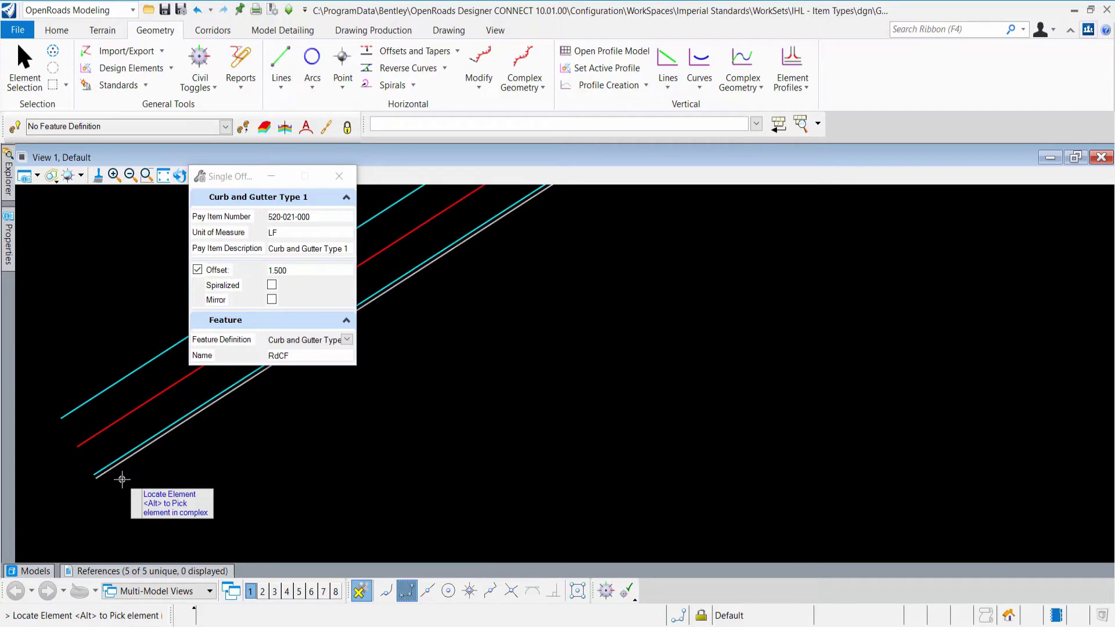
pyautogui.click(347, 340)
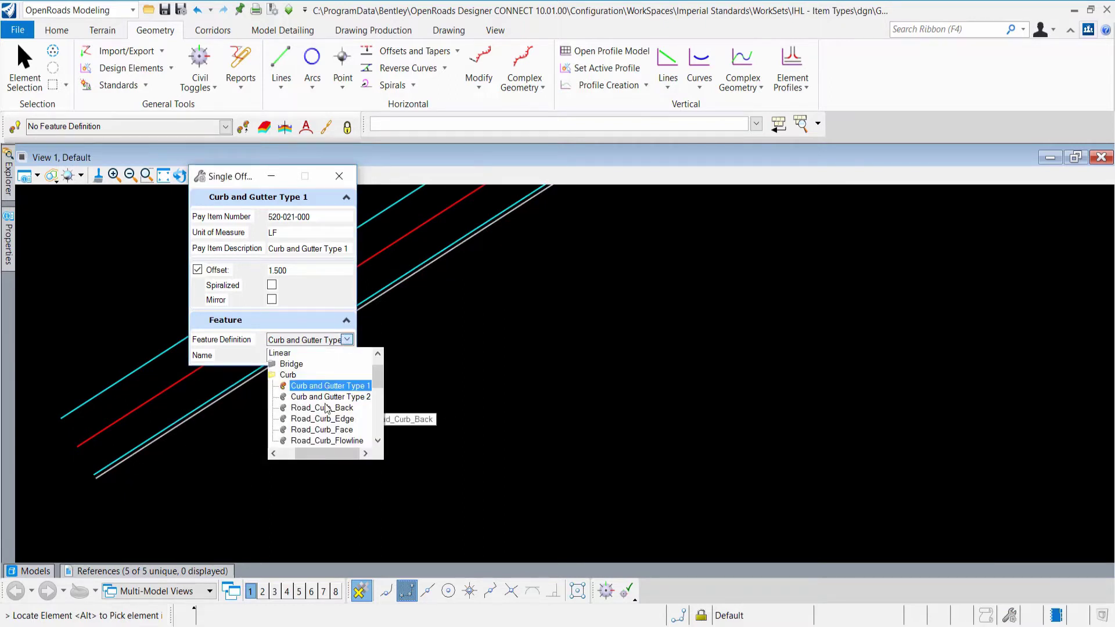
# Offset the RdCF line by 0.5 to create Road_Curb_Back line RdCBk
pyautogui.click(329, 409)
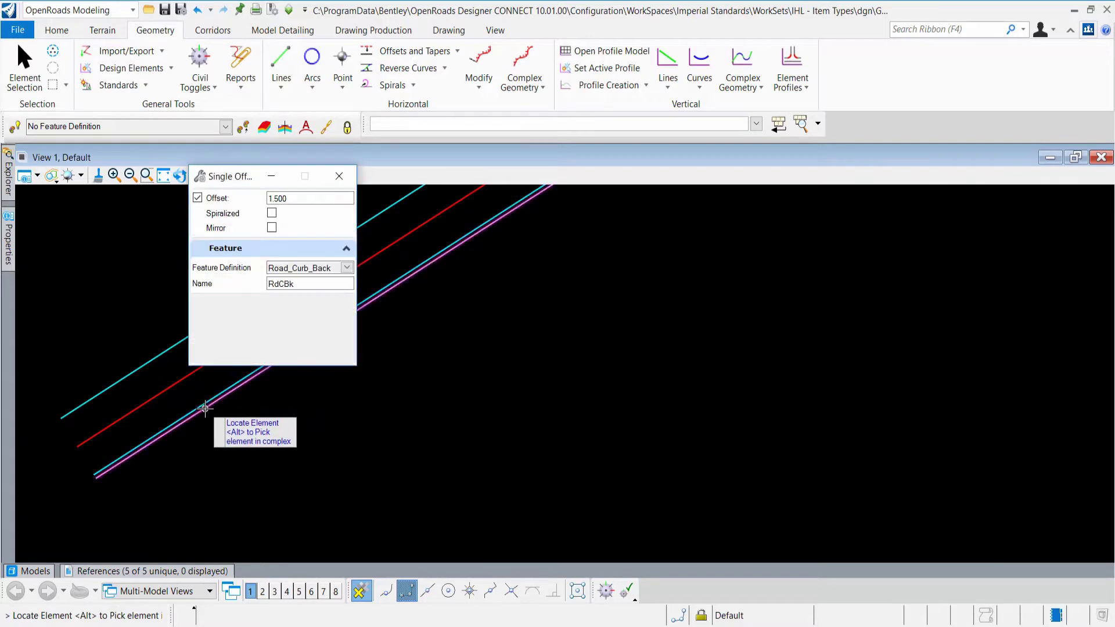
pyautogui.click(205, 408)
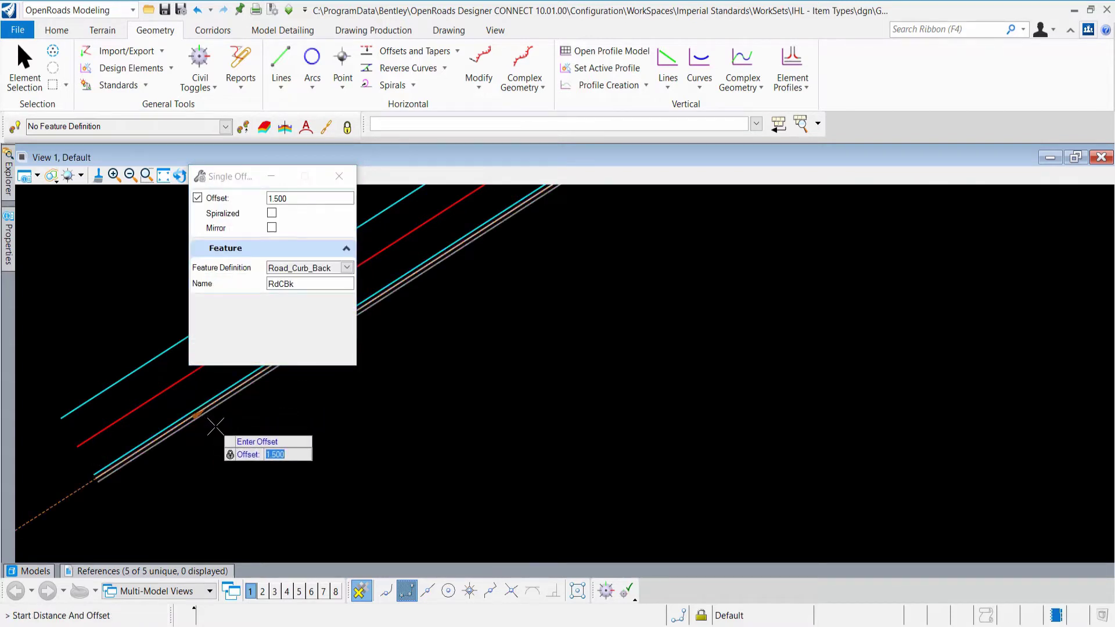
pyautogui.write('.5')
pyautogui.write('0.500')
pyautogui.press('Return')
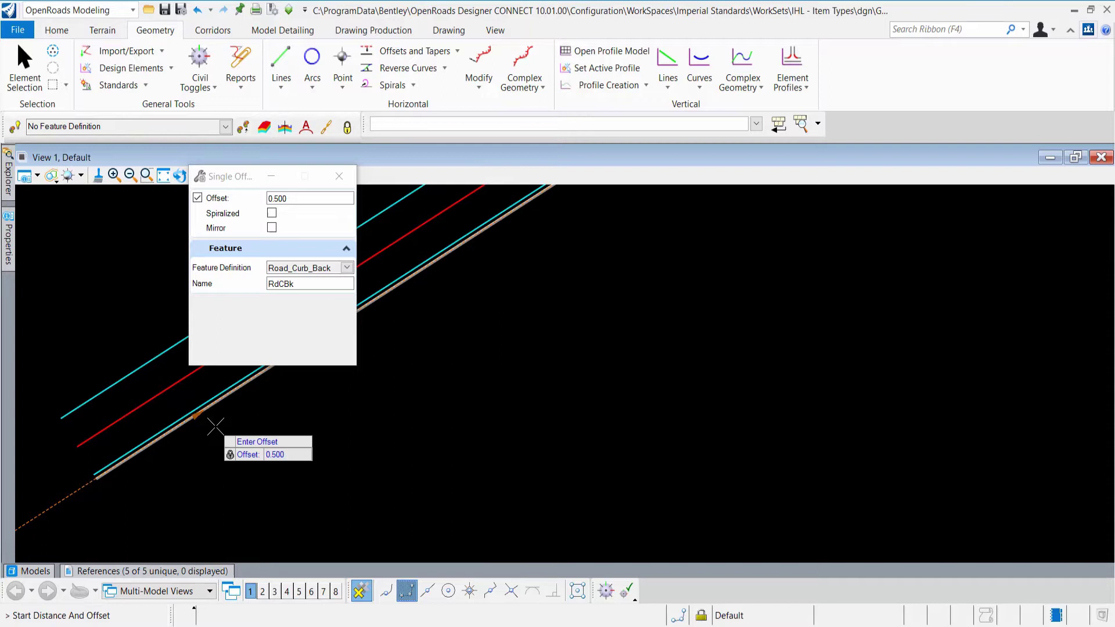
pyautogui.click(224, 434)
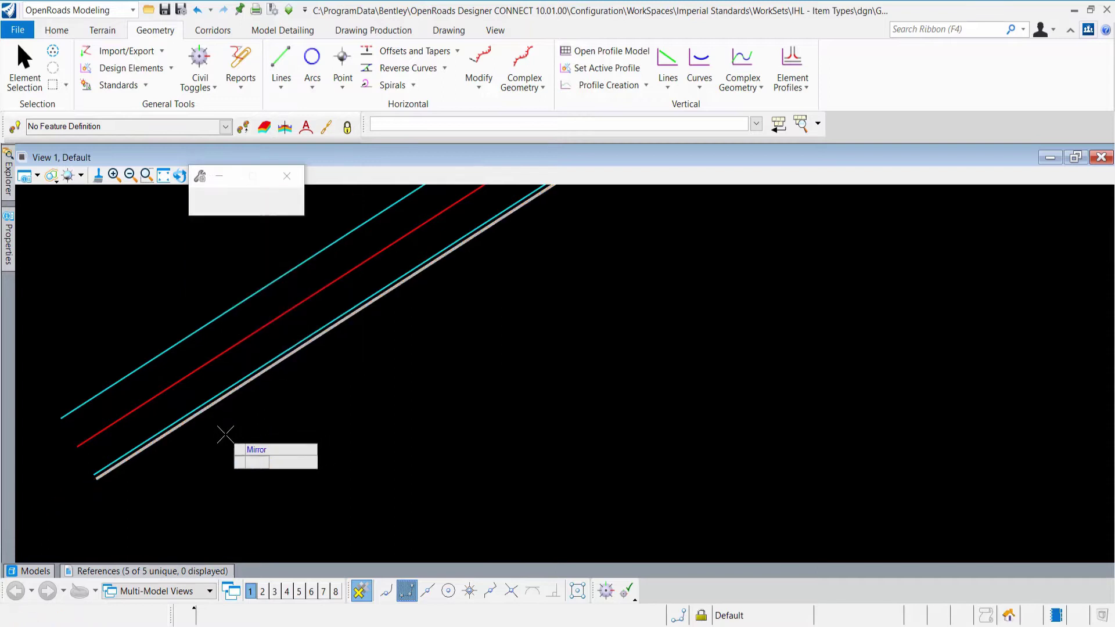
pyautogui.click(225, 434)
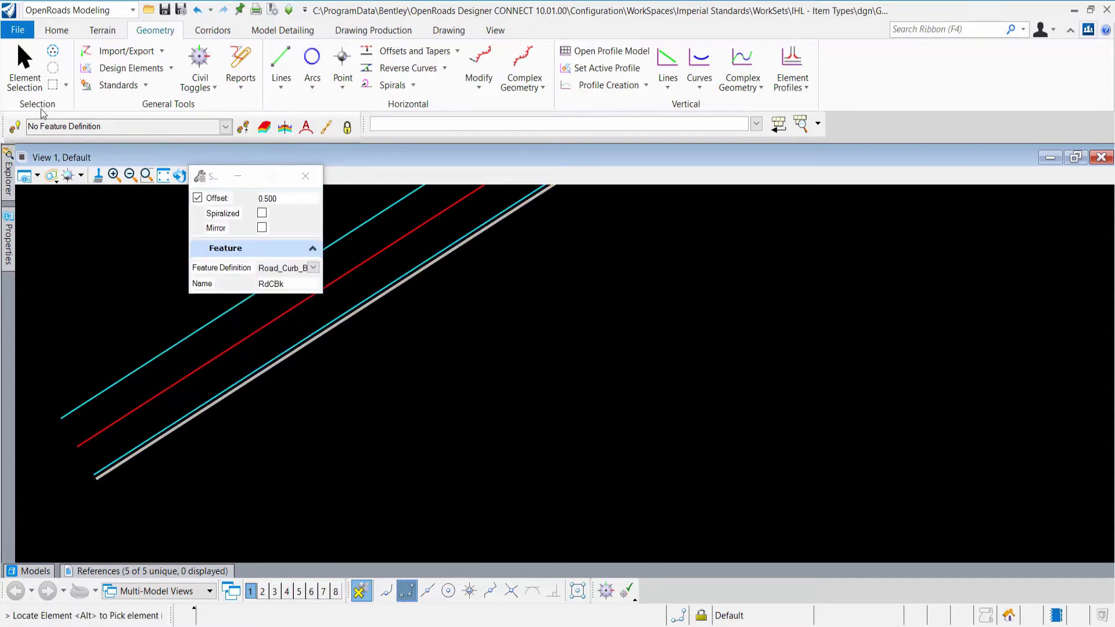
# Compare the feature and pay item properties of the RdCF and RdCBk lines
pyautogui.click(27, 74)
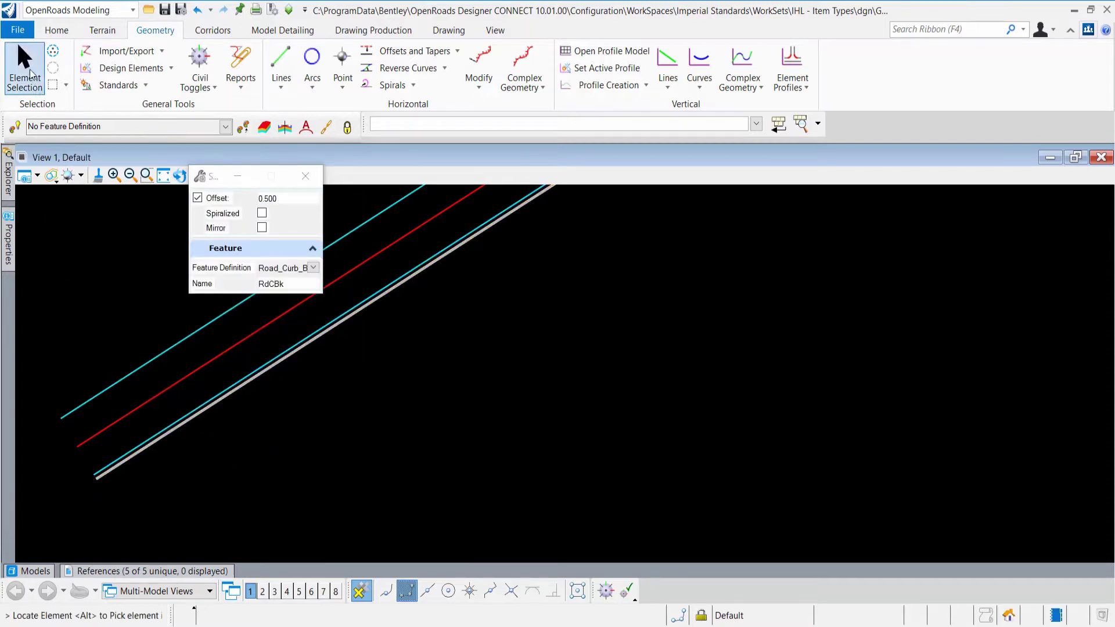
pyautogui.click(106, 484)
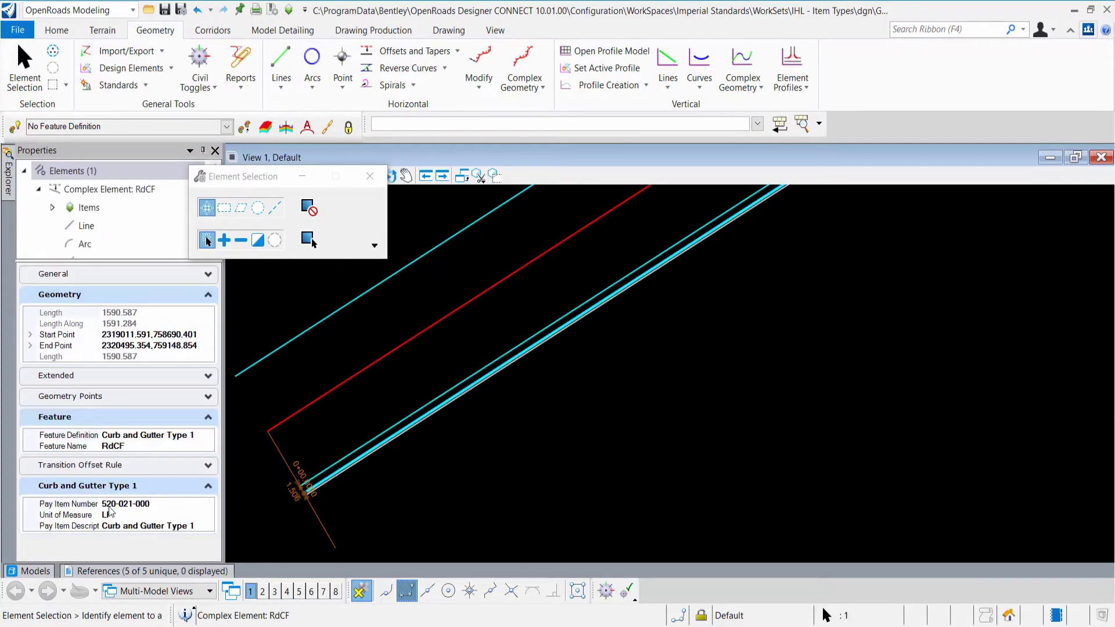
pyautogui.click(335, 486)
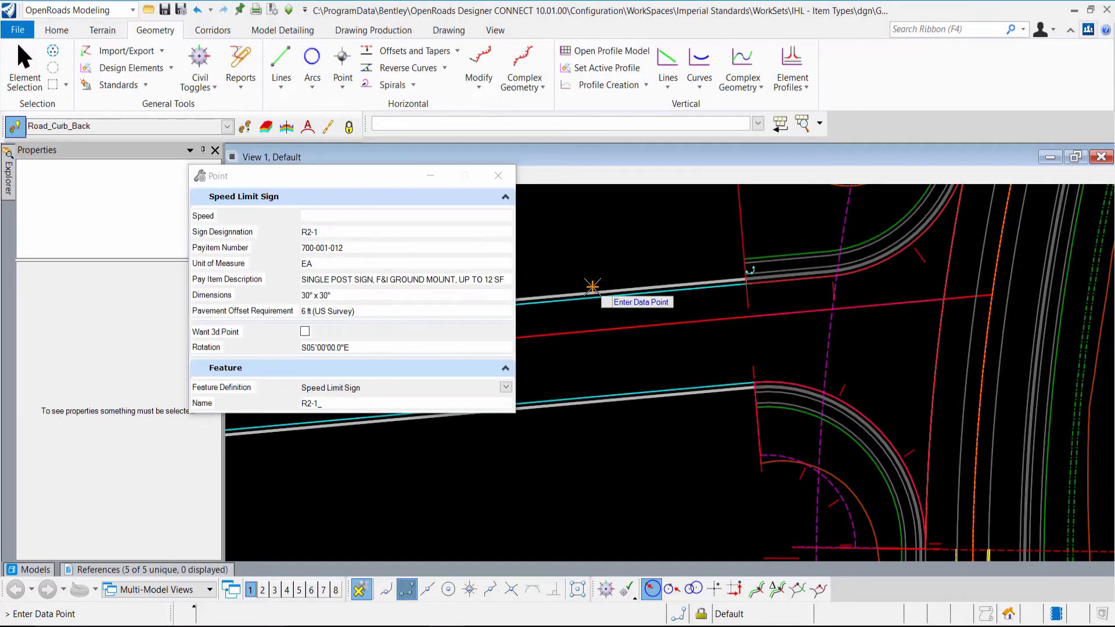
# Place speed limit sign R2-1 with speed 30 by station and offset from the curb line
pyautogui.click(407, 219)
pyautogui.write('30')
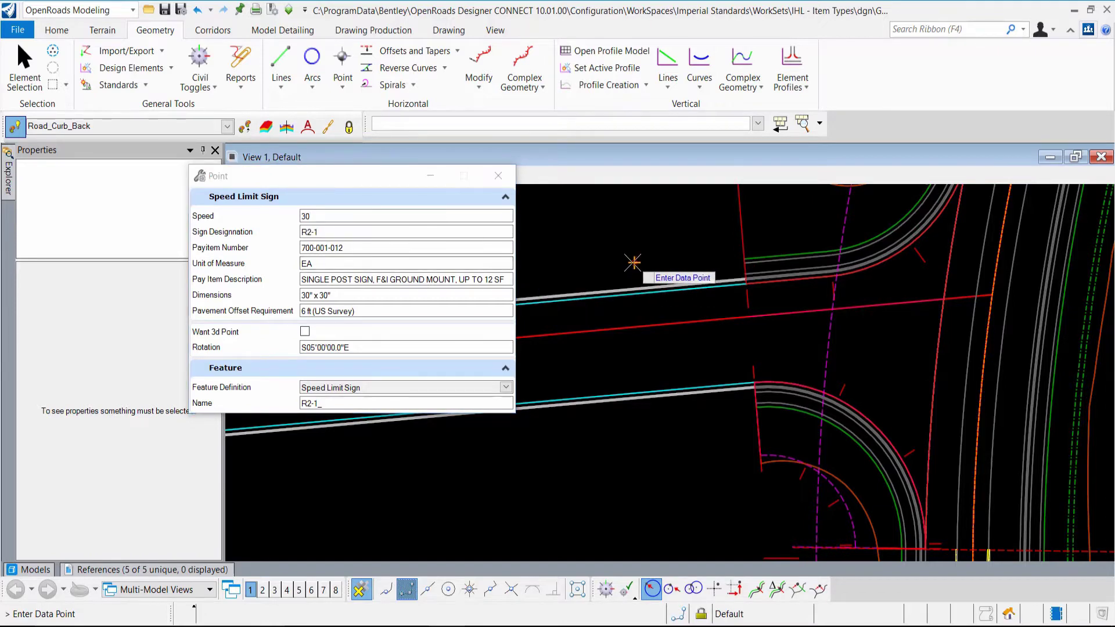
pyautogui.scroll(3, 632, 268)
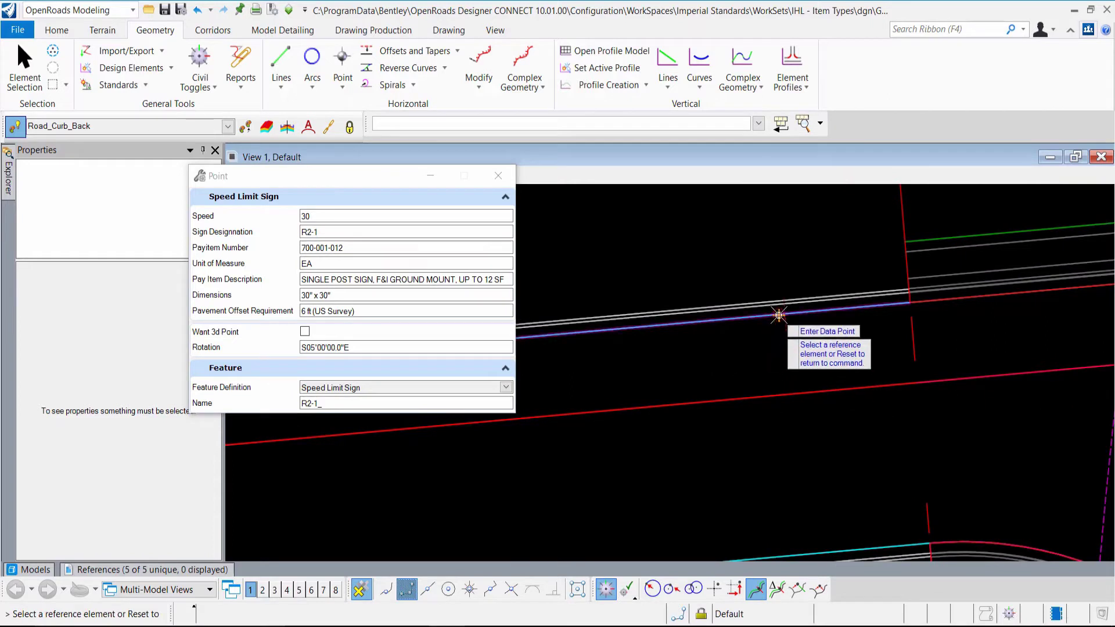
pyautogui.click(778, 315)
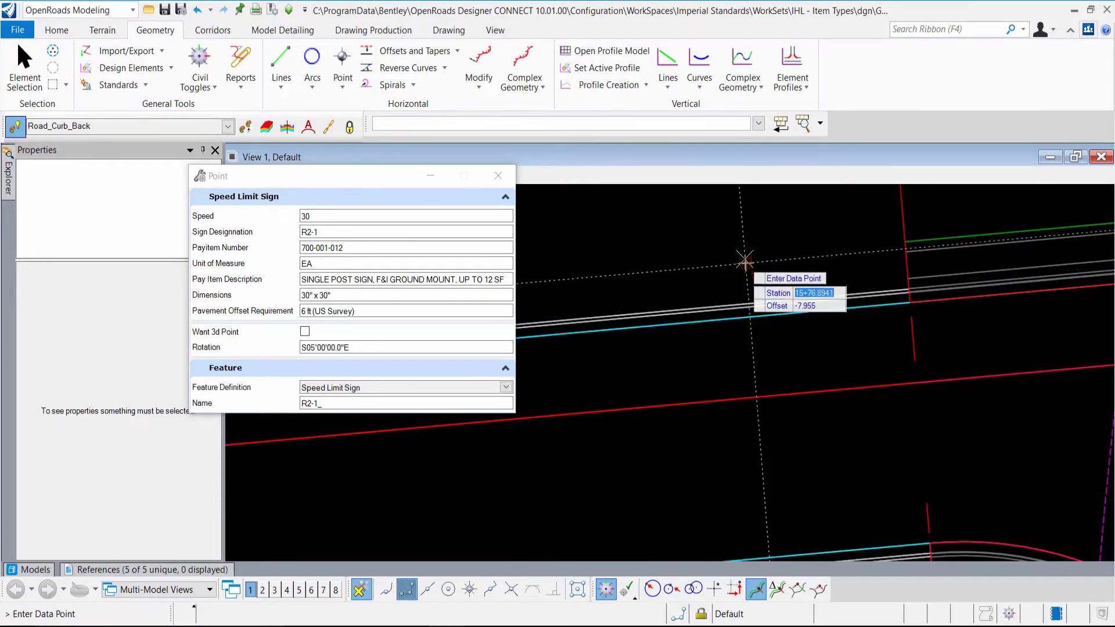
pyautogui.press('Tab')
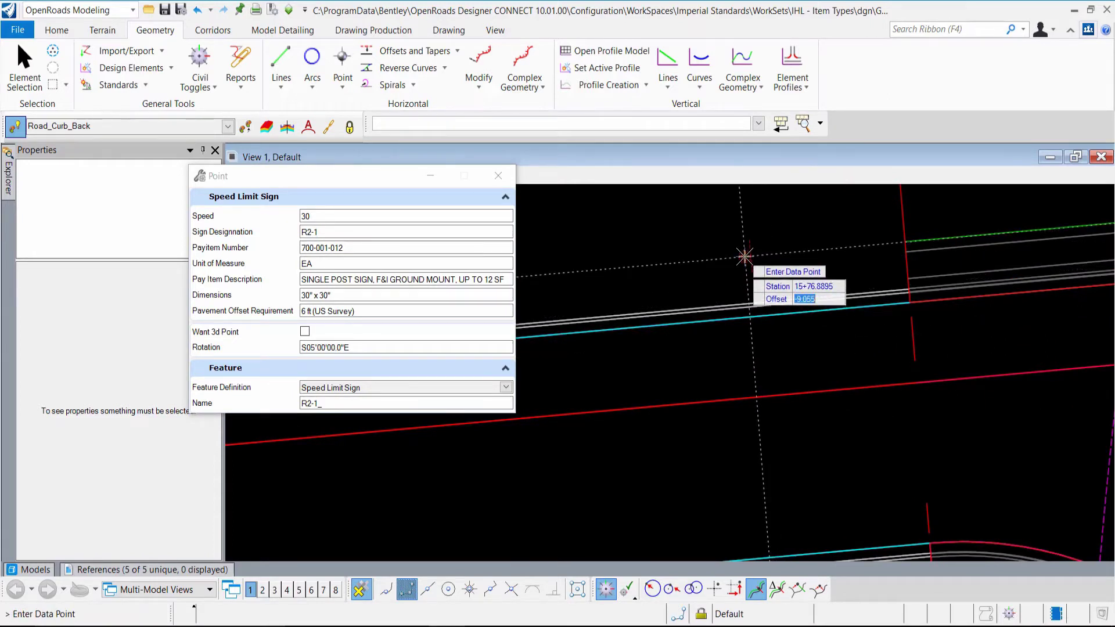
pyautogui.click(584, 294)
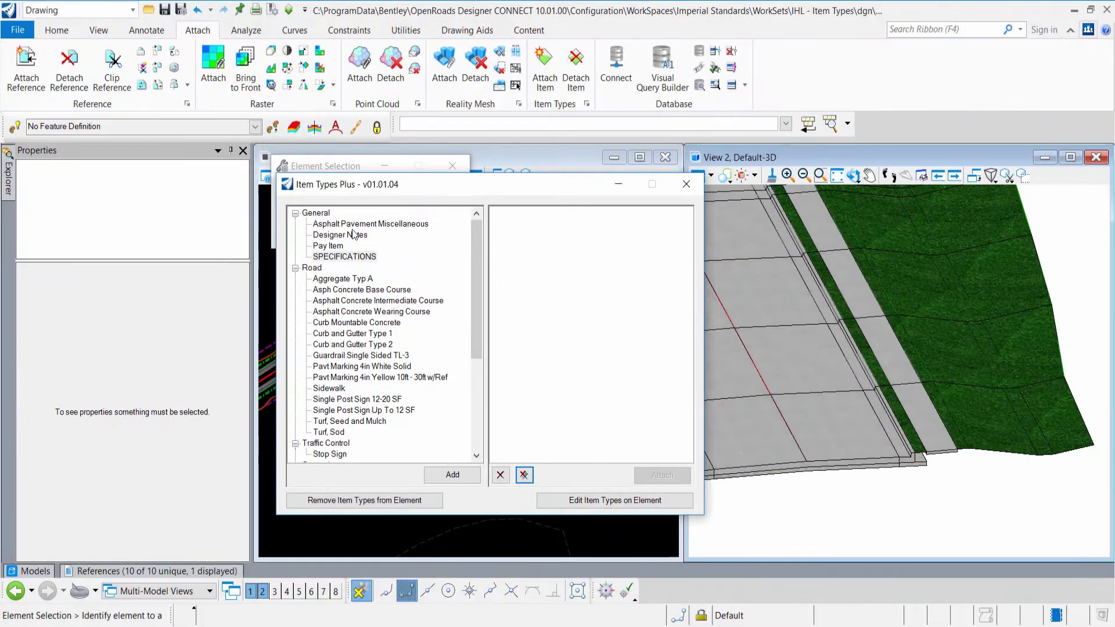
# Add Pay Item 570-001-000 and SPECIFICATIONS 570 PERFORMANCE TURF item types for attaching
pyautogui.click(337, 250)
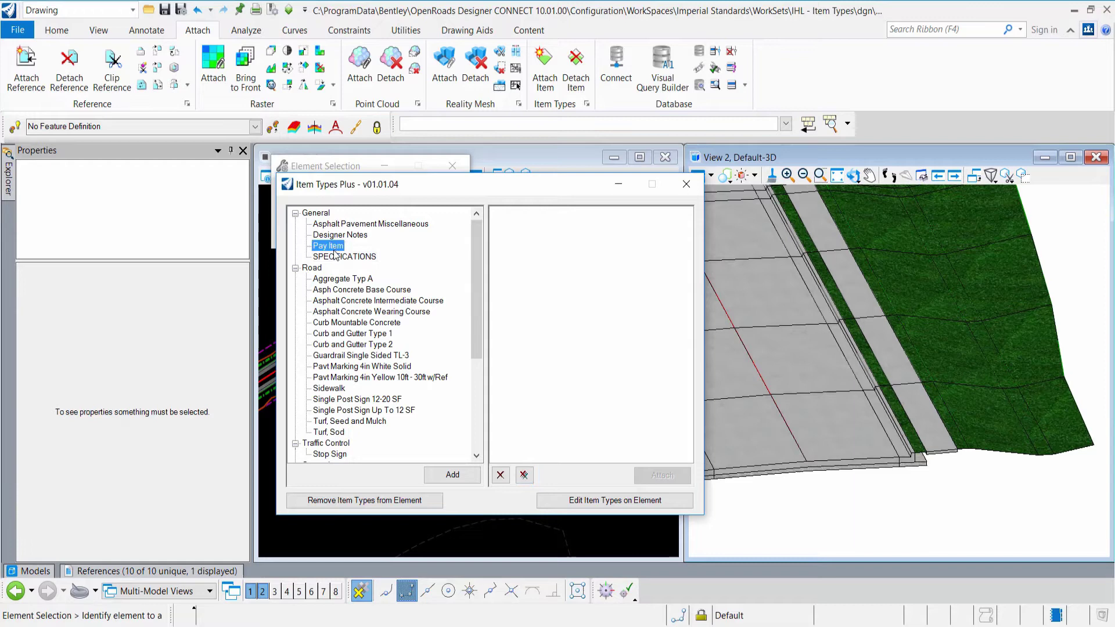
pyautogui.click(469, 474)
pyautogui.click(344, 257)
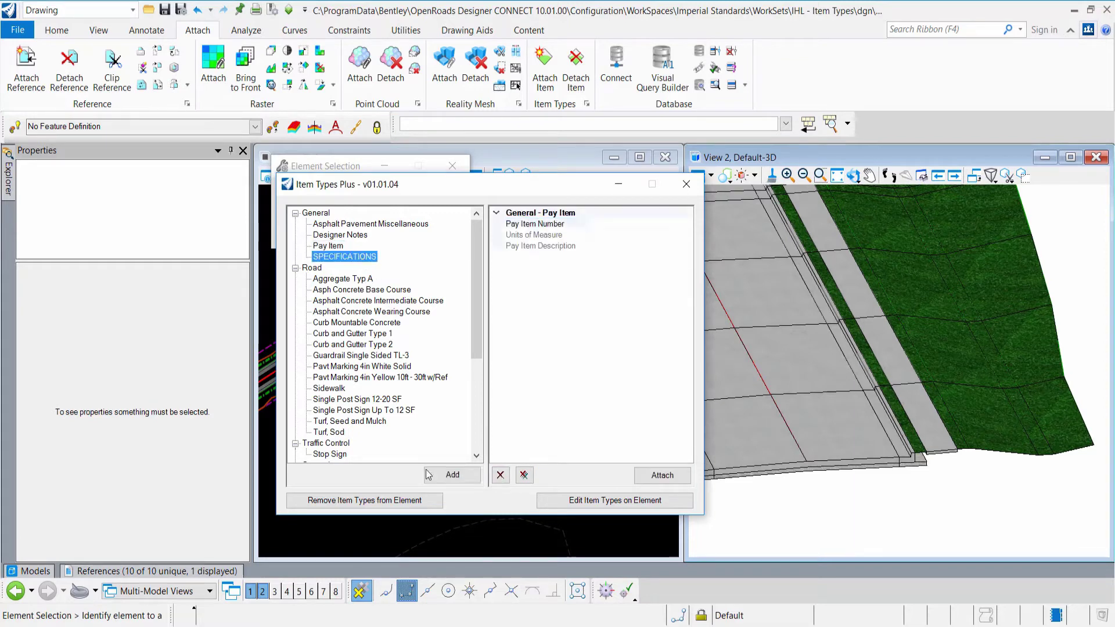
pyautogui.click(452, 475)
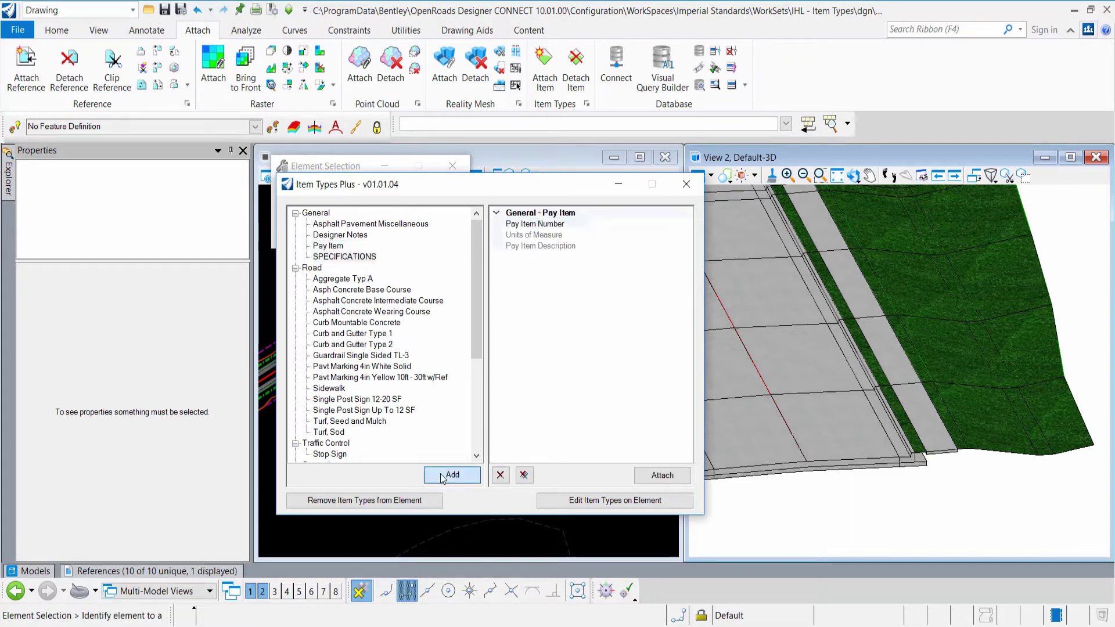
pyautogui.click(616, 224)
pyautogui.write('570')
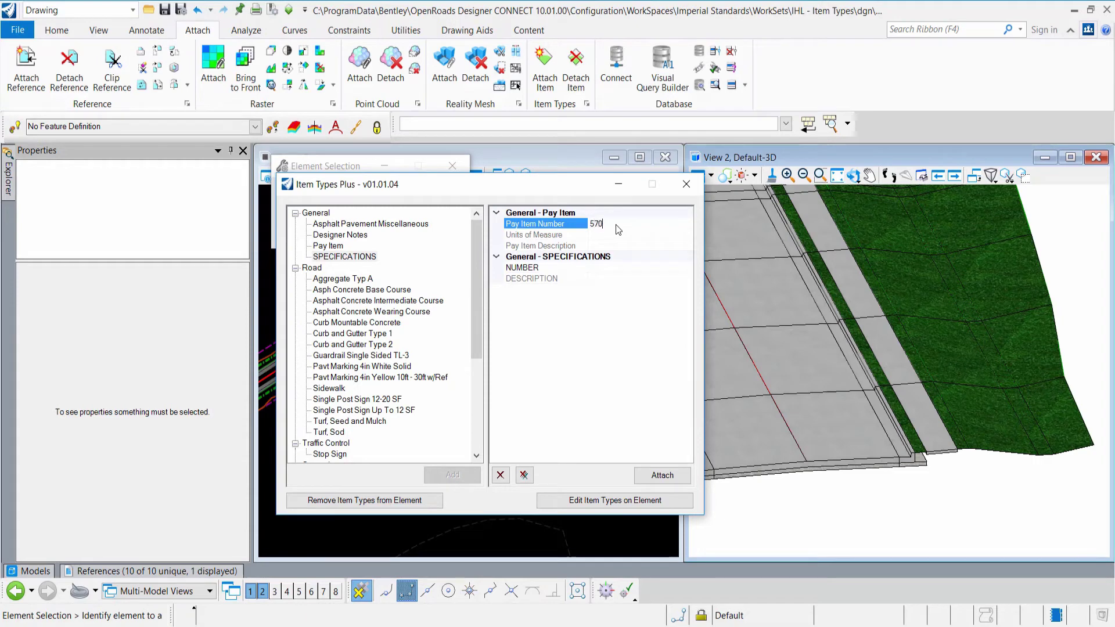
pyautogui.write('-001-000')
pyautogui.press('Return')
pyautogui.click(628, 269)
pyautogui.write('0')
pyautogui.write('570')
pyautogui.press('Return')
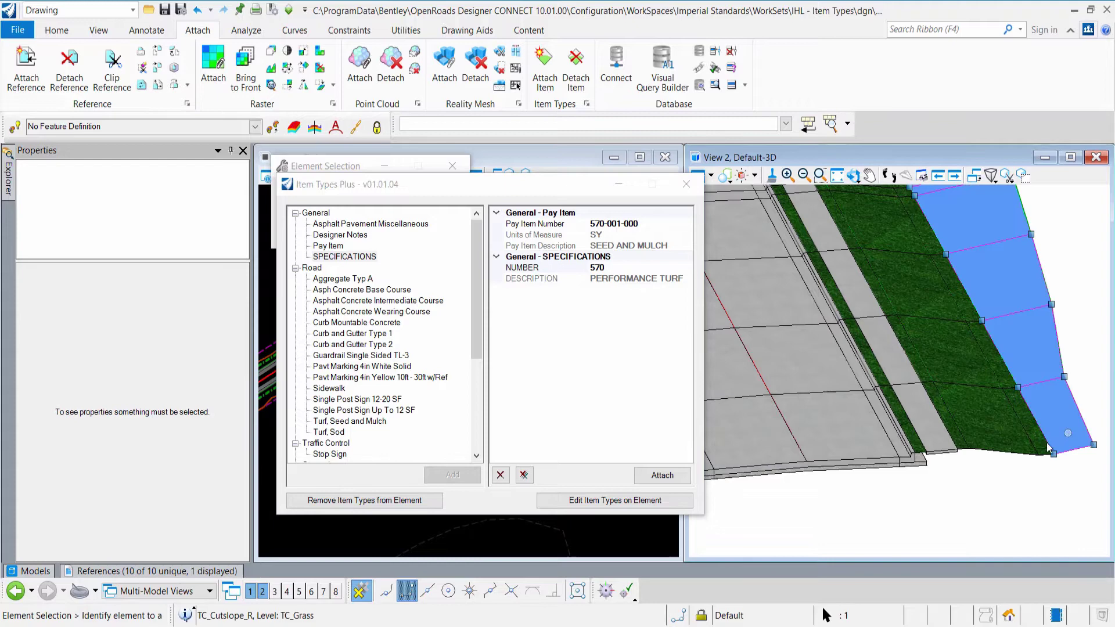
# Attach them to the right cut slope, ditch, and back and front grass berm surfaces
pyautogui.click(1070, 438)
pyautogui.keyDown('ctrl'); pyautogui.click(959, 440); pyautogui.keyUp('ctrl')
pyautogui.keyDown('ctrl'); pyautogui.click(959, 440); pyautogui.keyUp('ctrl')
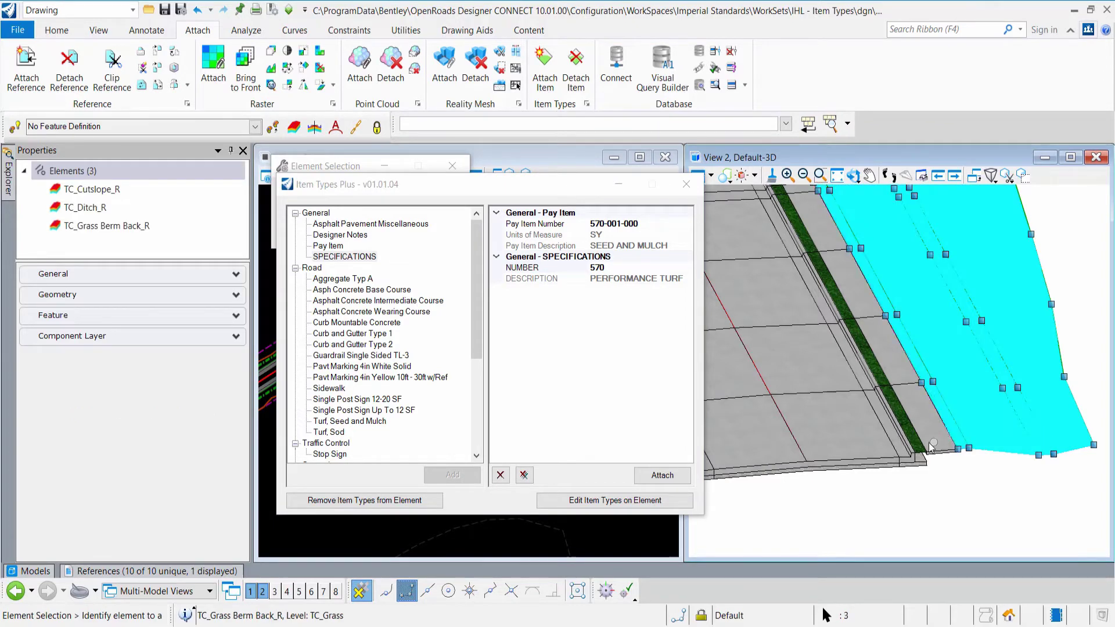
pyautogui.keyDown('ctrl'); pyautogui.click(914, 448); pyautogui.keyUp('ctrl')
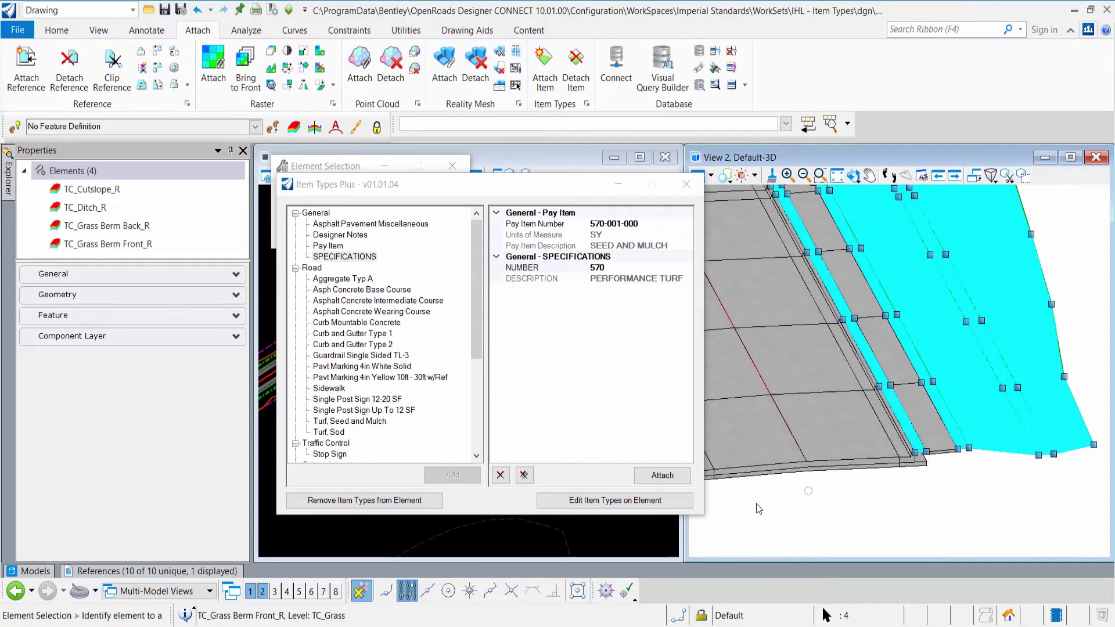
pyautogui.click(662, 475)
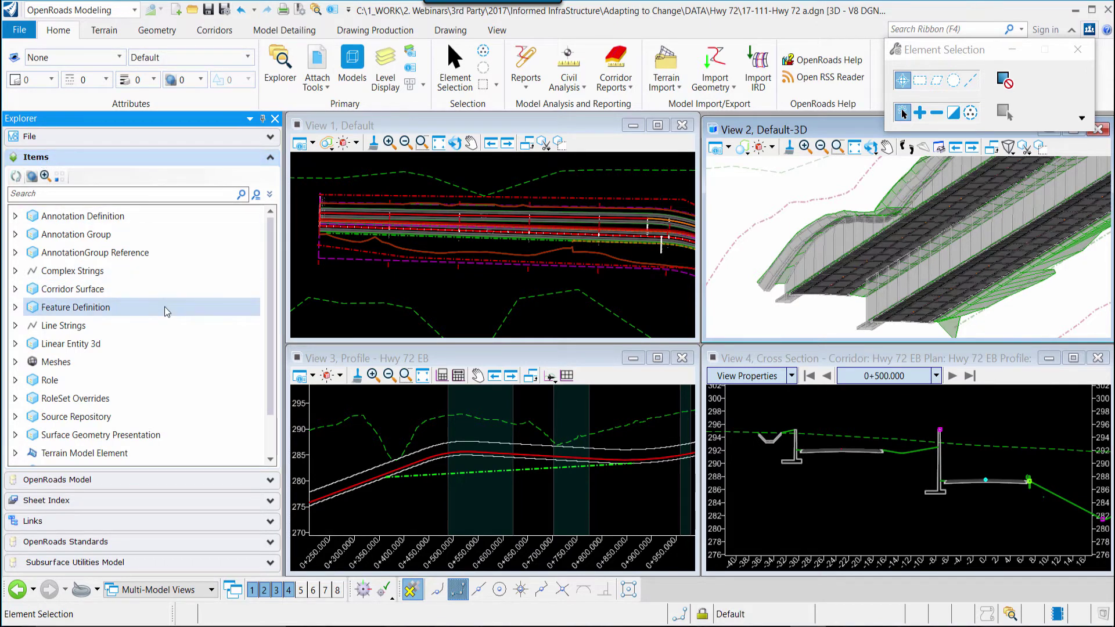
# Browse the Meshes items, then isolate and restore the left wearing course shoulder
pyautogui.click(15, 361)
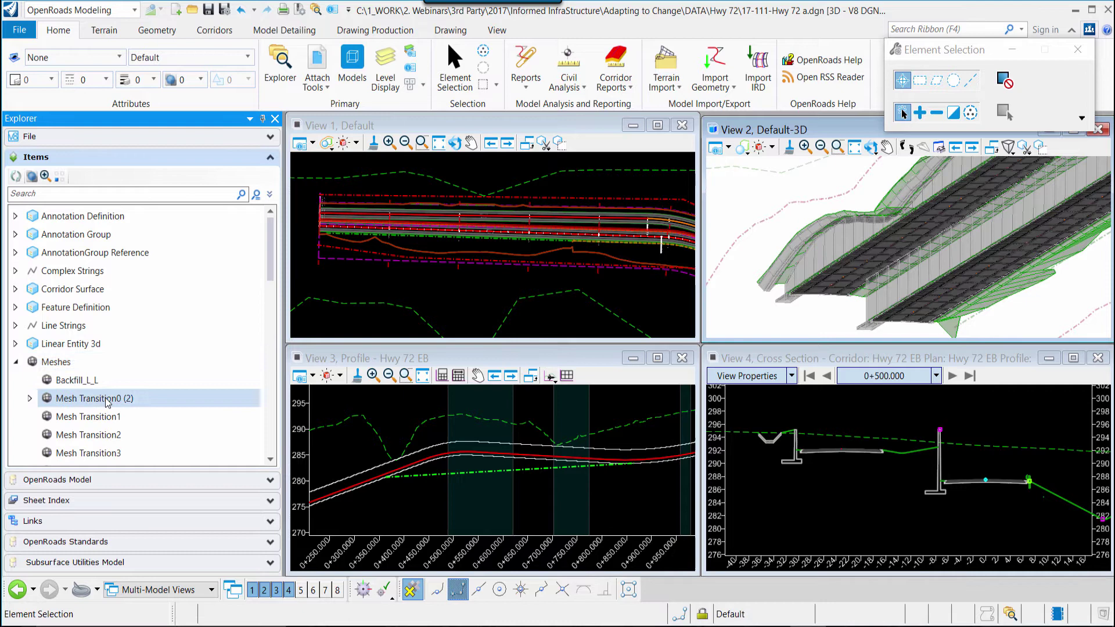
pyautogui.scroll(-2, 130, 398)
pyautogui.scroll(-3, 131, 399)
pyautogui.scroll(-3, 131, 398)
pyautogui.scroll(-2, 131, 398)
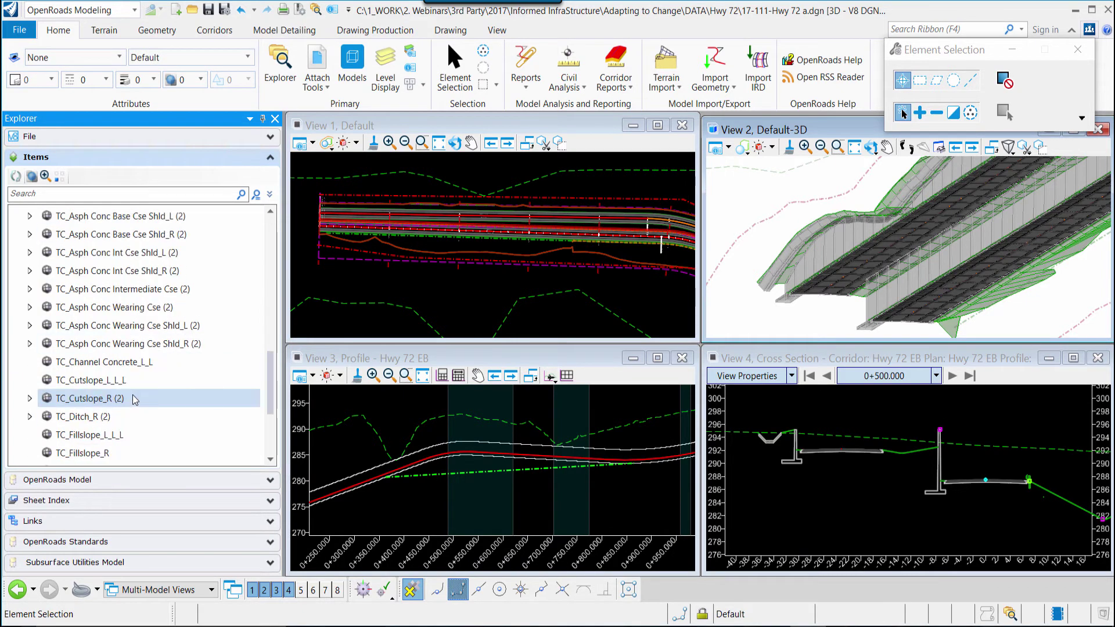
pyautogui.scroll(-3, 133, 399)
pyautogui.scroll(2, 137, 400)
pyautogui.click(104, 401)
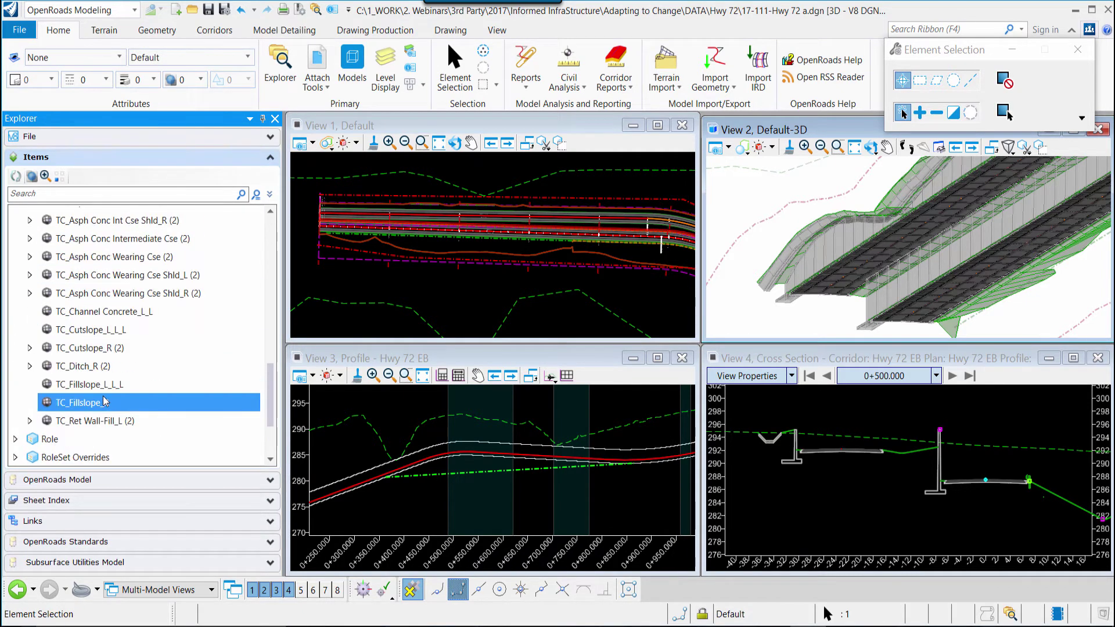
pyautogui.click(145, 422)
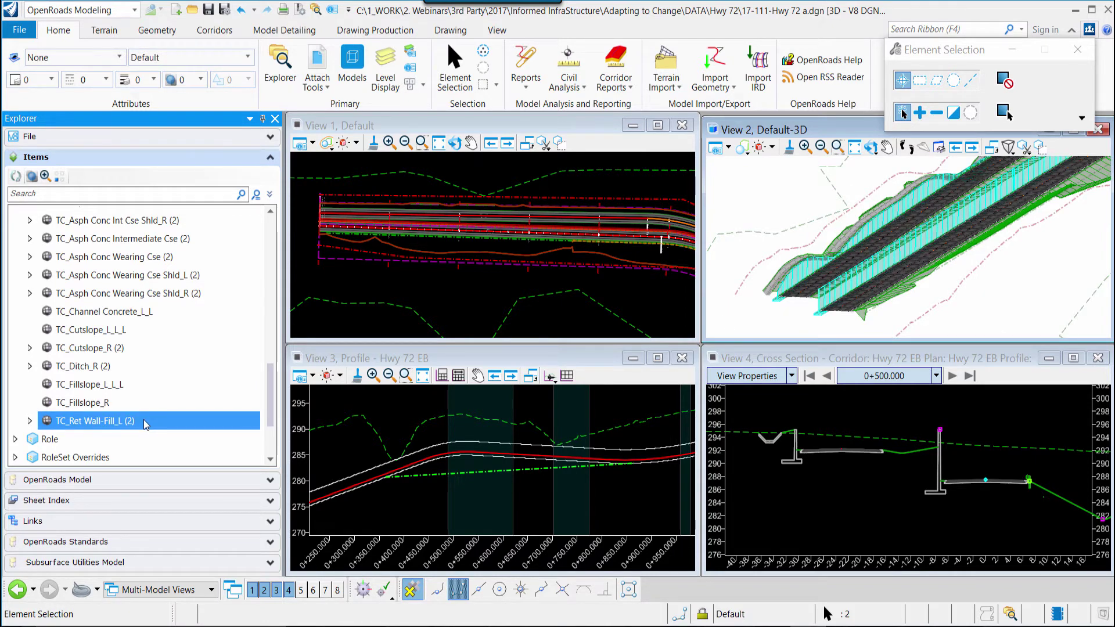
pyautogui.click(118, 312)
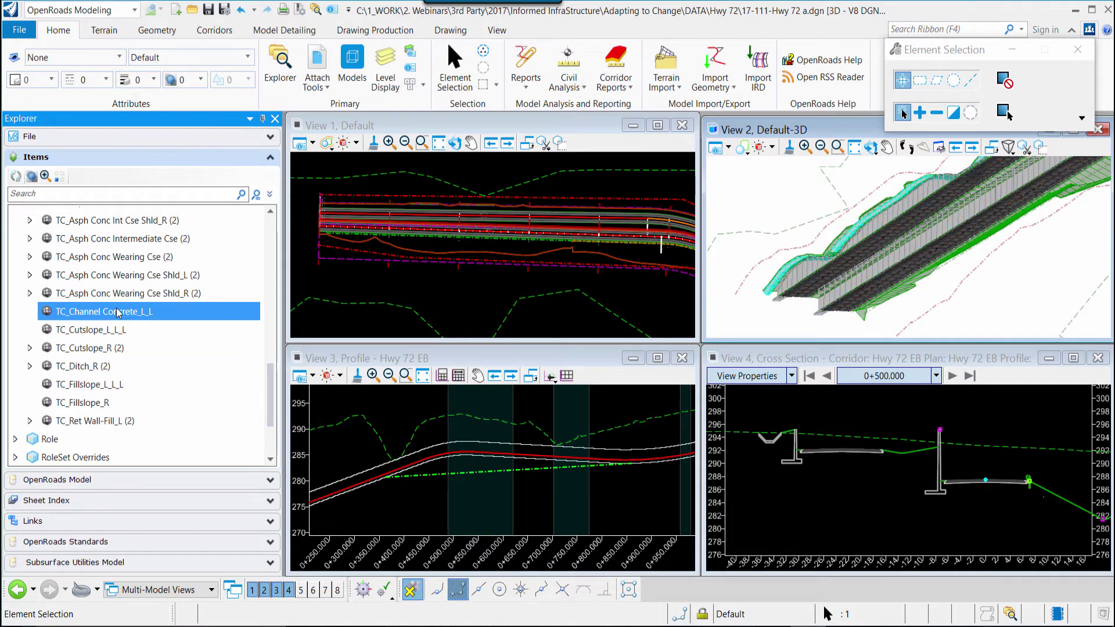
pyautogui.click(152, 277)
pyautogui.rightClick(154, 281)
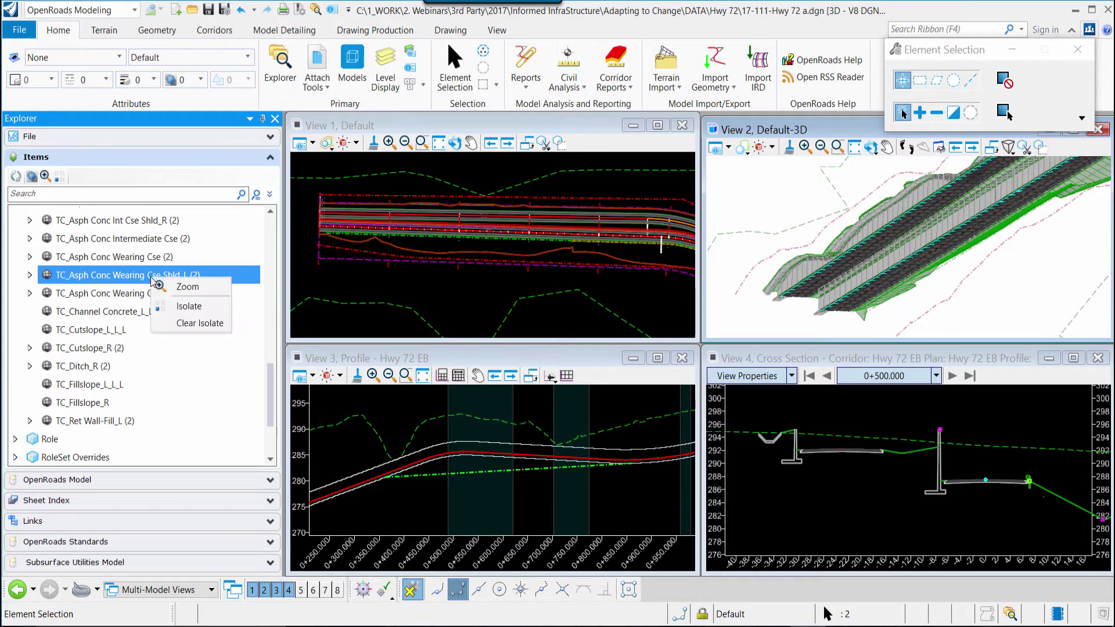
pyautogui.click(183, 309)
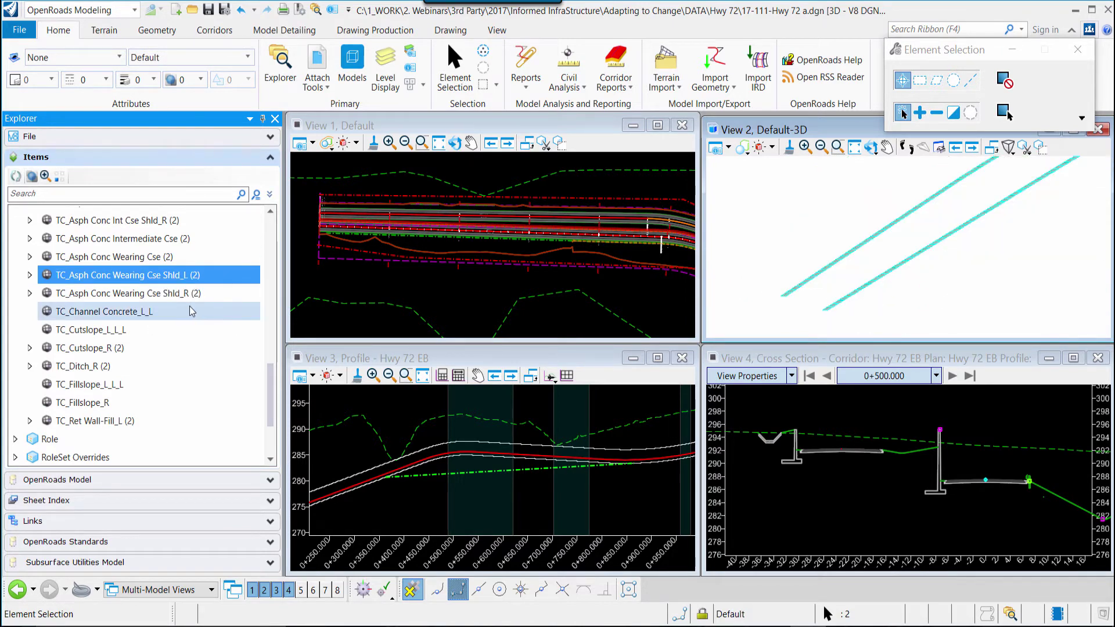
pyautogui.rightClick(174, 277)
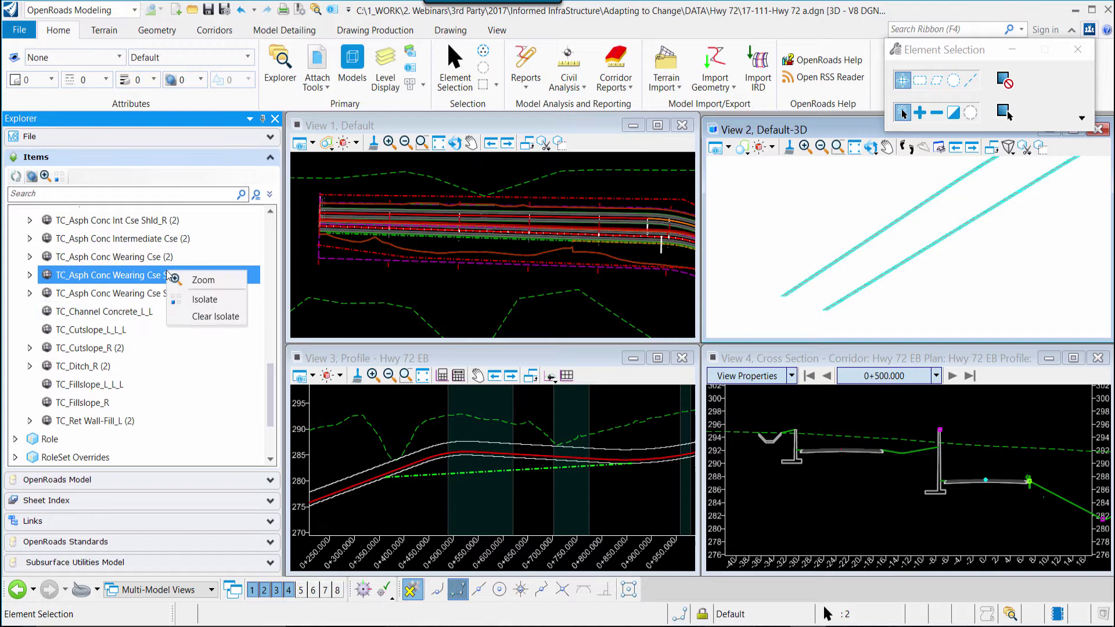
pyautogui.click(192, 321)
# Isolate the right aggregate shoulder meshes in 3D, then restore the whole corridor
pyautogui.click(174, 220)
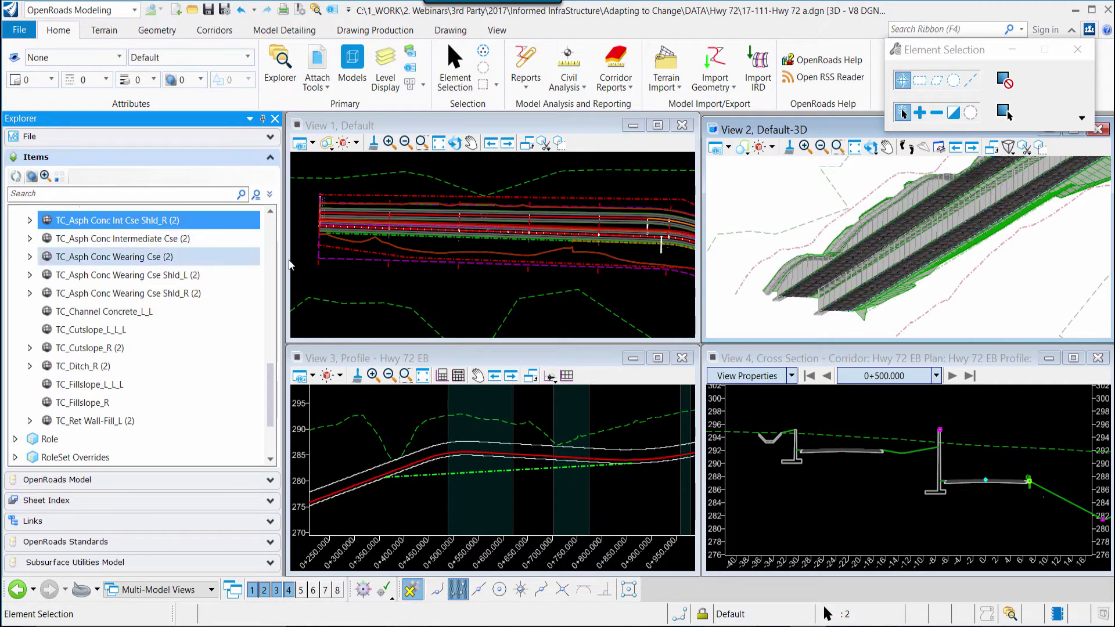
pyautogui.scroll(3, 139, 331)
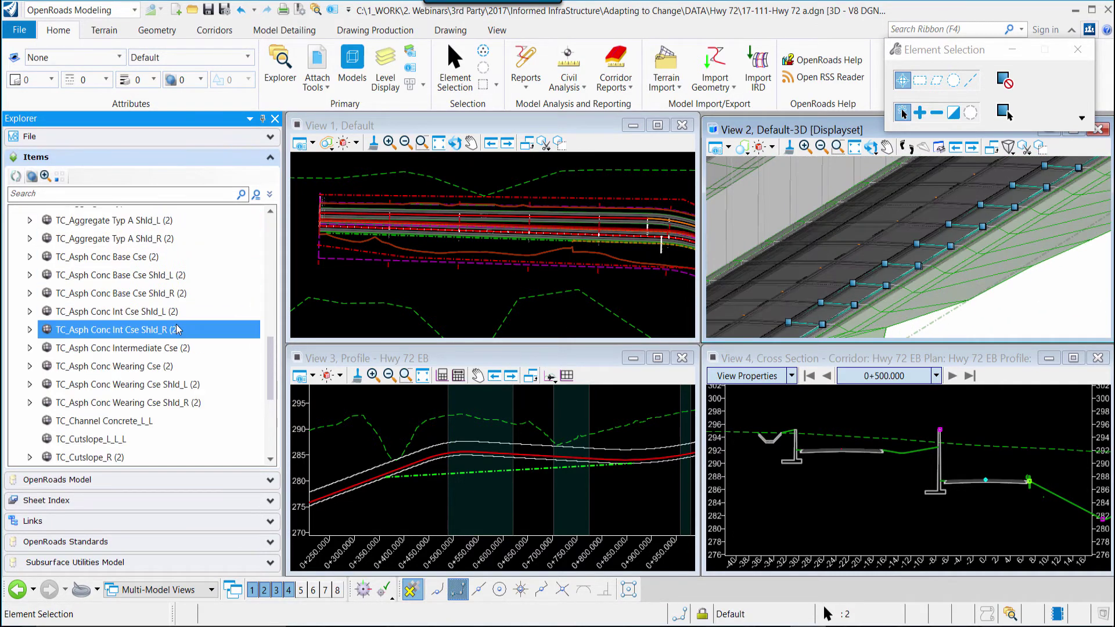
pyautogui.click(113, 238)
pyautogui.click(904, 147)
pyautogui.rightClick(947, 224)
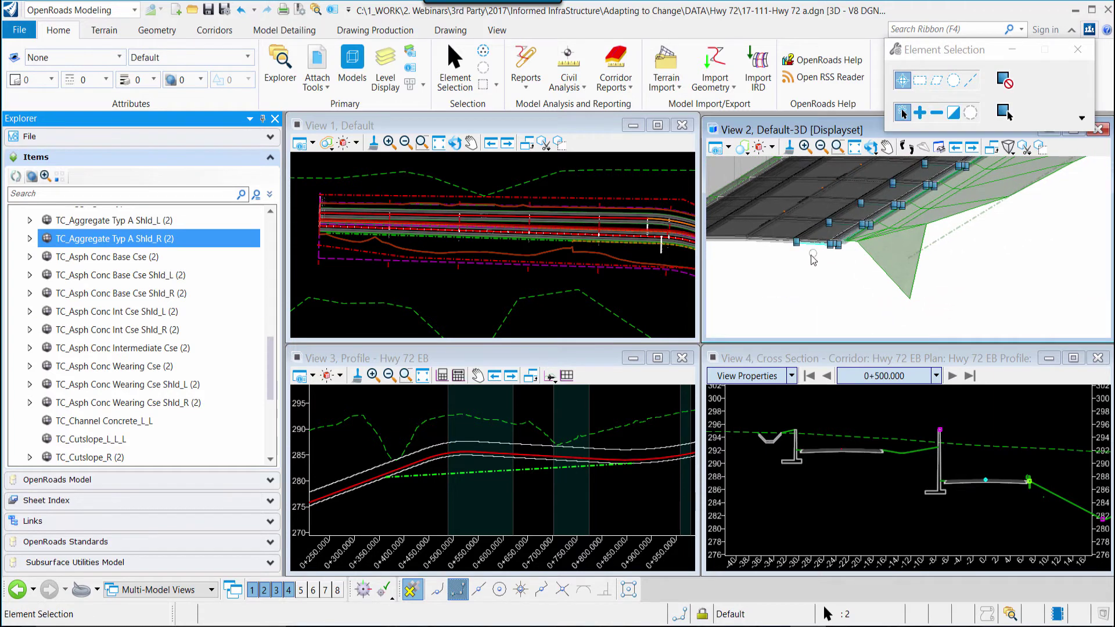
pyautogui.rightClick(153, 238)
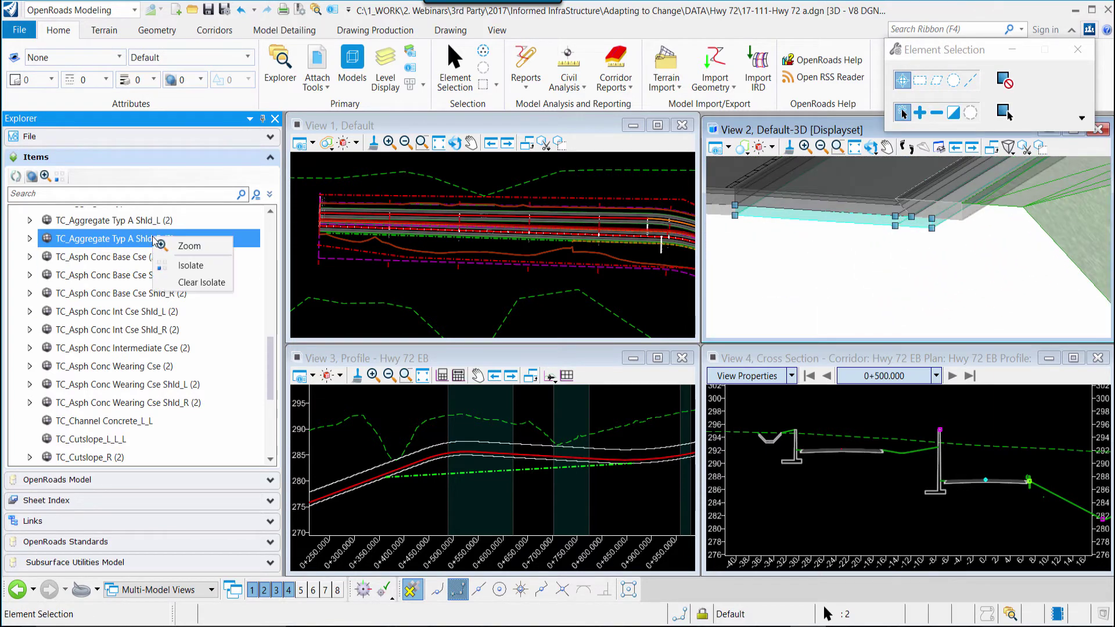
pyautogui.click(187, 267)
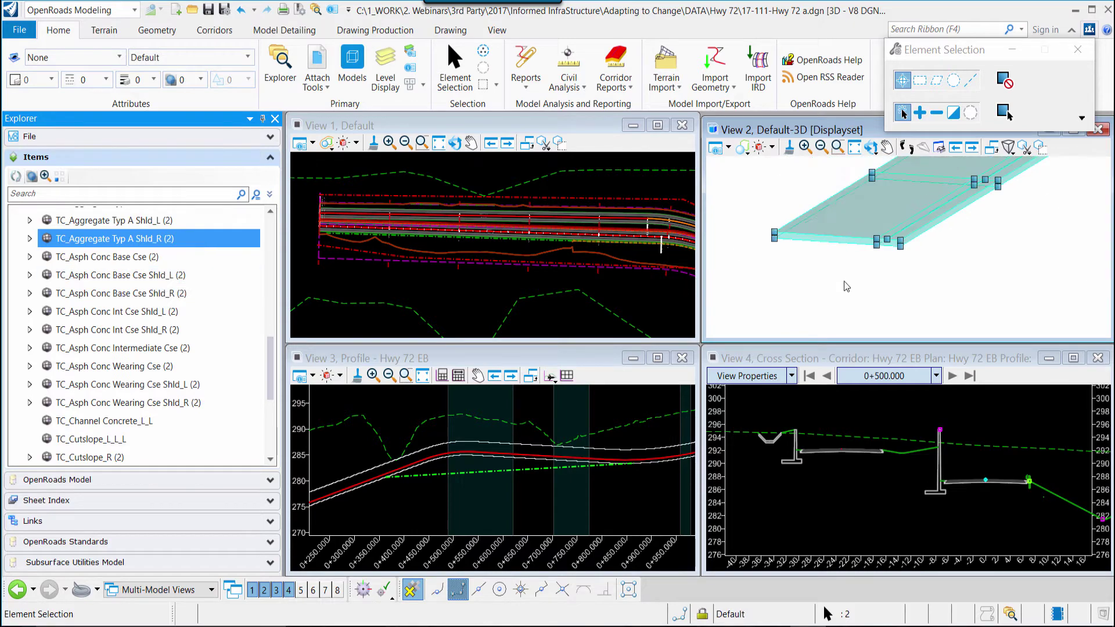
pyautogui.rightClick(178, 239)
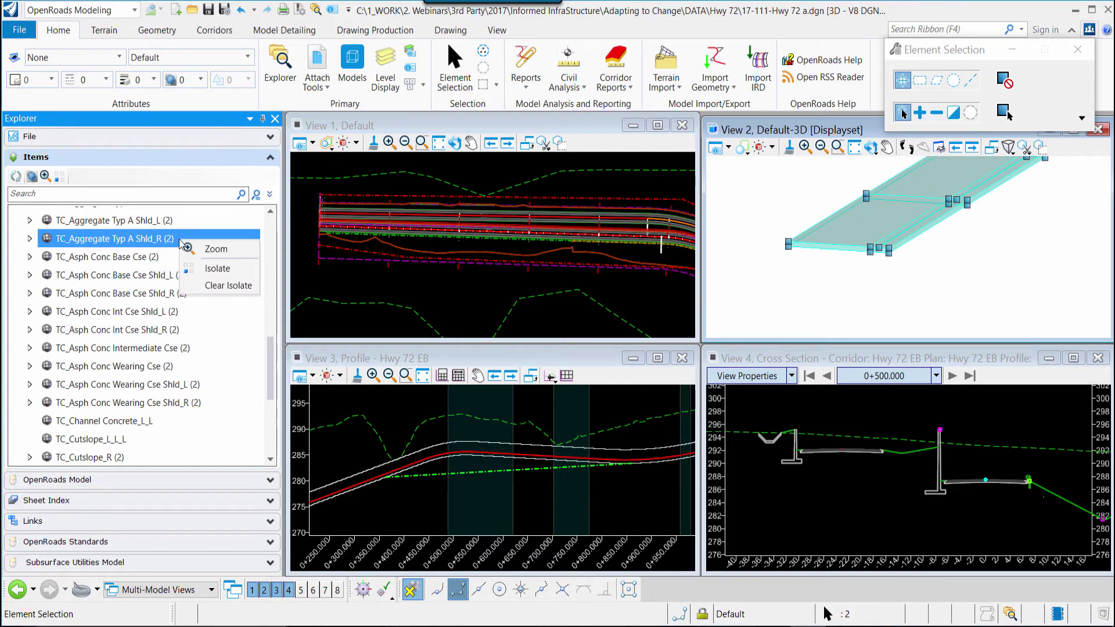
pyautogui.click(211, 286)
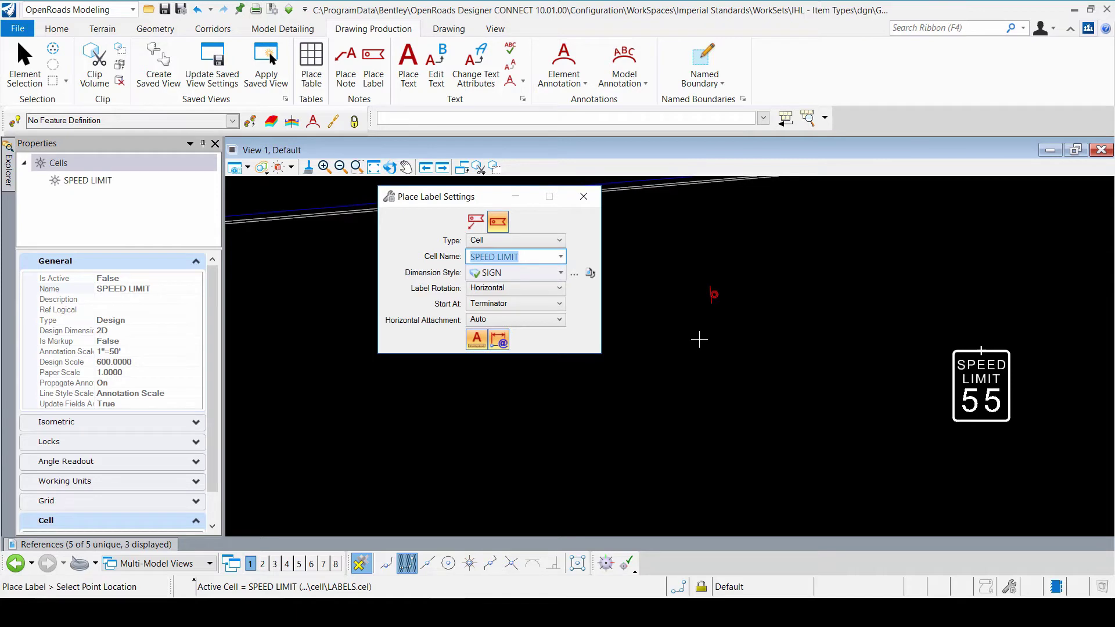
# Place SPEED LIMIT labels 55, 45 and 30 beneath the three sign points
pyautogui.click(715, 295)
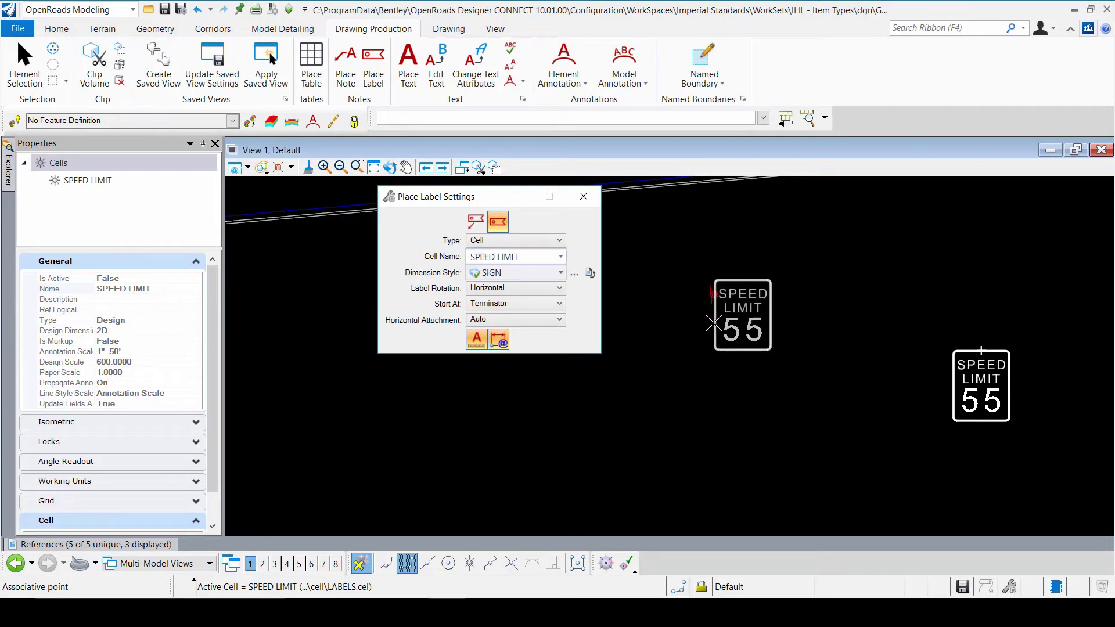
pyautogui.click(715, 364)
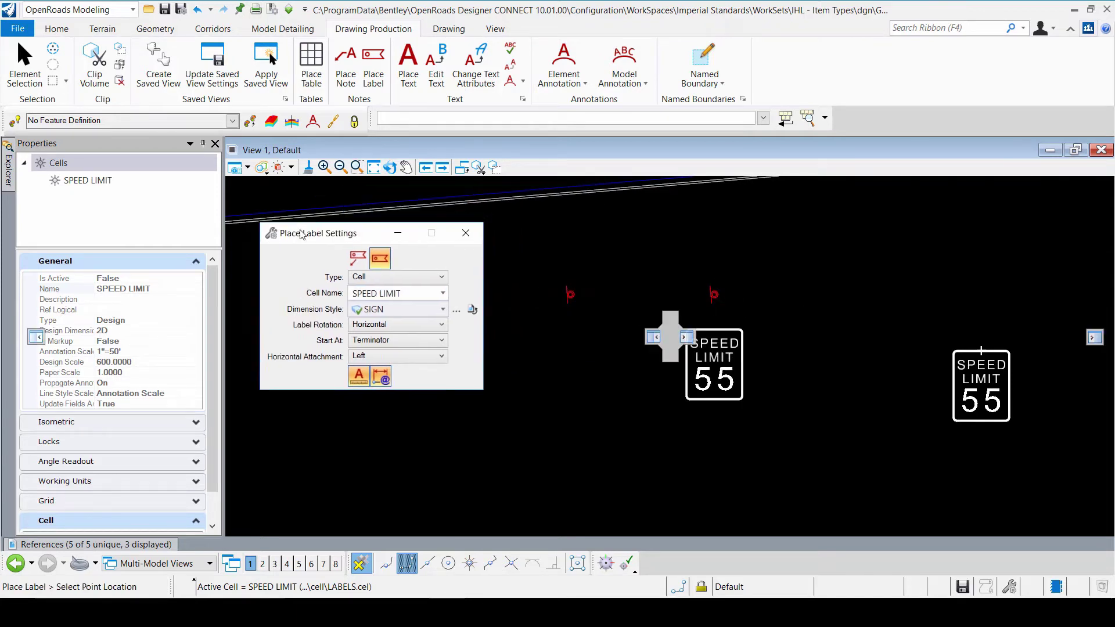
pyautogui.moveTo(424, 198); pyautogui.dragTo(194, 236)
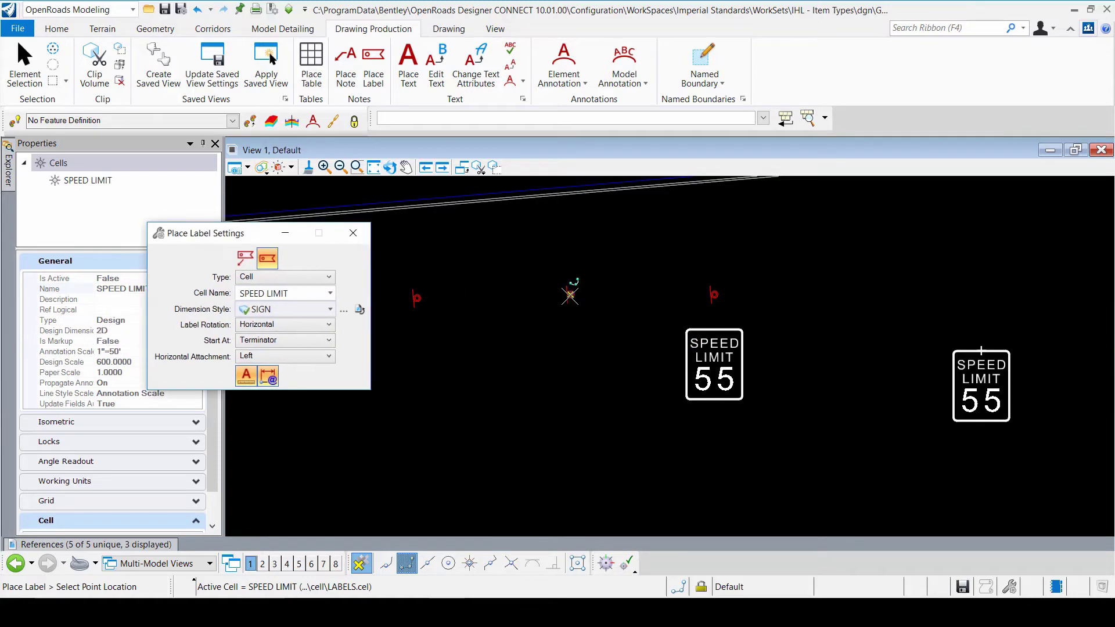
pyautogui.click(570, 295)
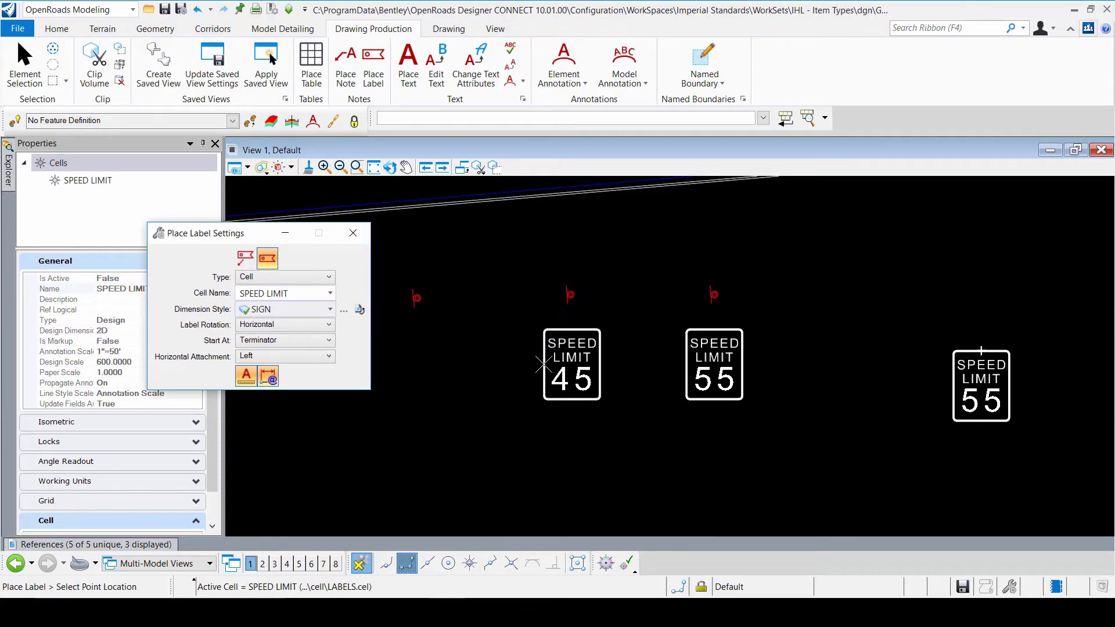
pyautogui.click(417, 299)
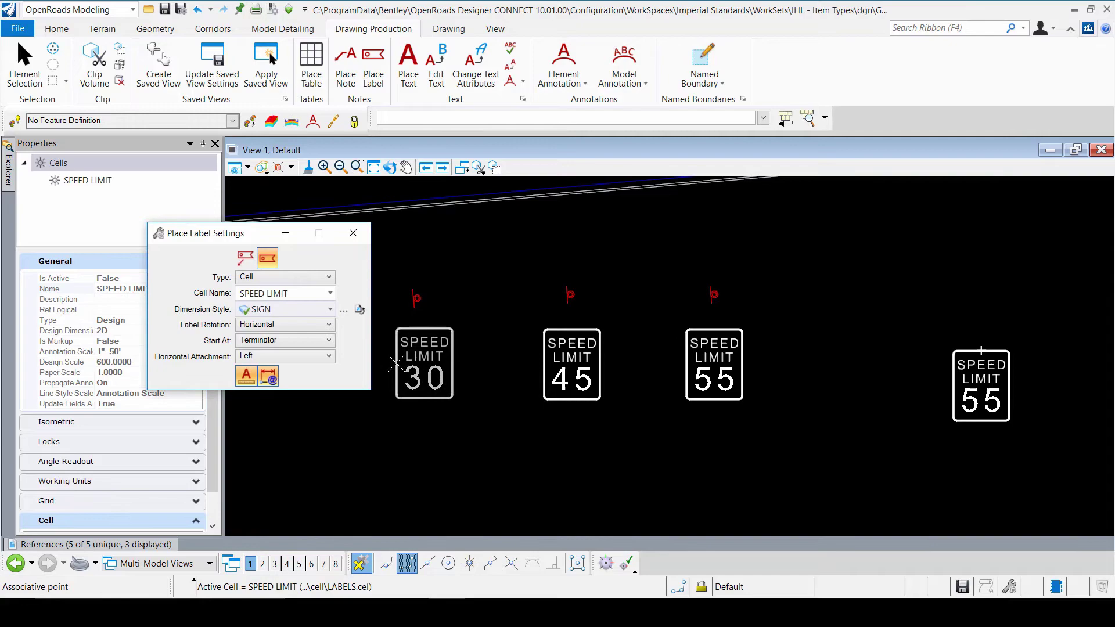
pyautogui.click(394, 359)
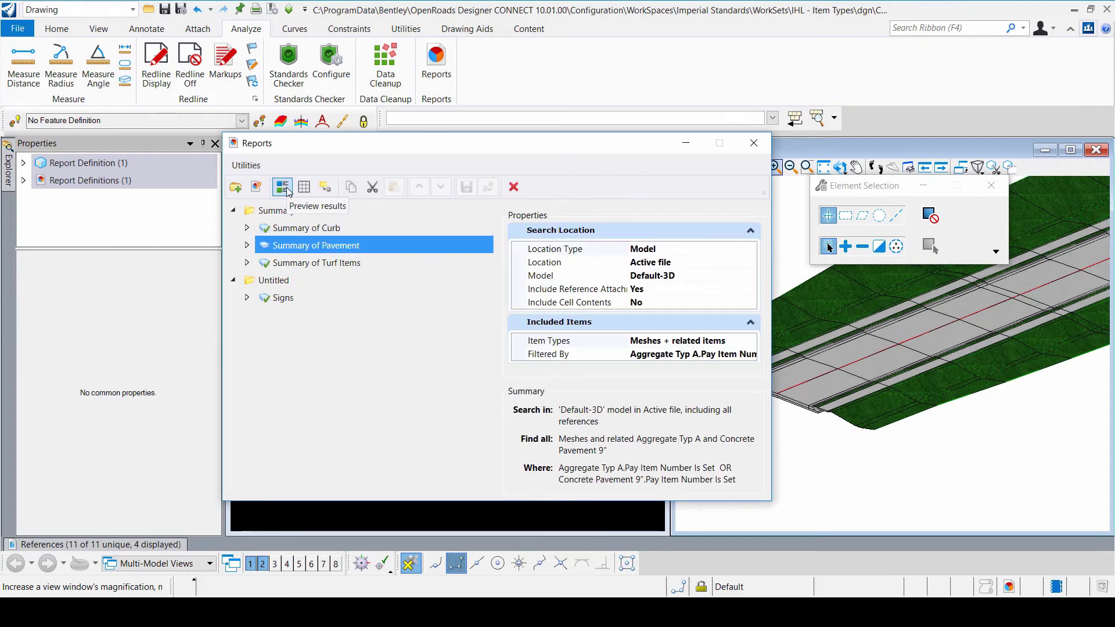
# Preview the Summary of Pavement results and highlight concrete and AGGREGATE TYPE A rows
pyautogui.click(283, 187)
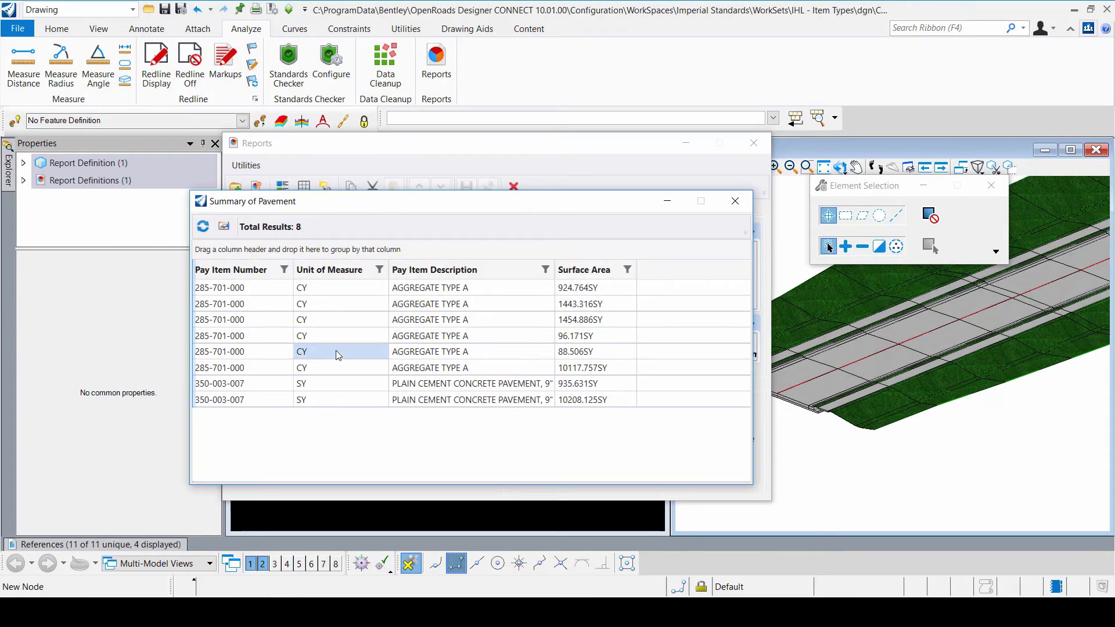
pyautogui.click(331, 380)
pyautogui.click(330, 400)
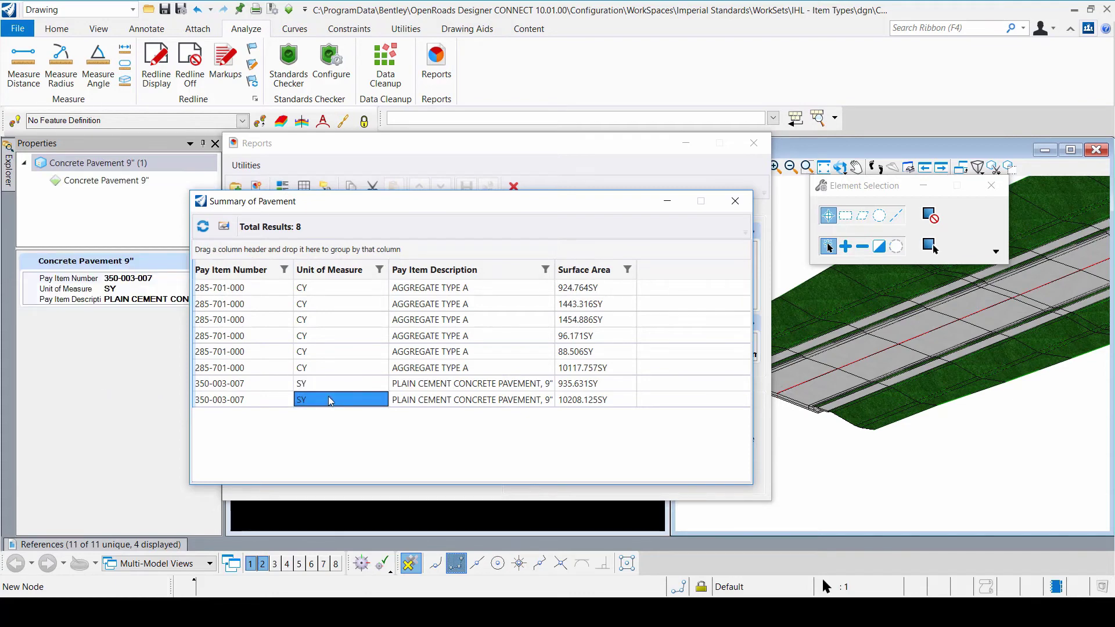
pyautogui.click(329, 303)
pyautogui.scroll(3, 850, 443)
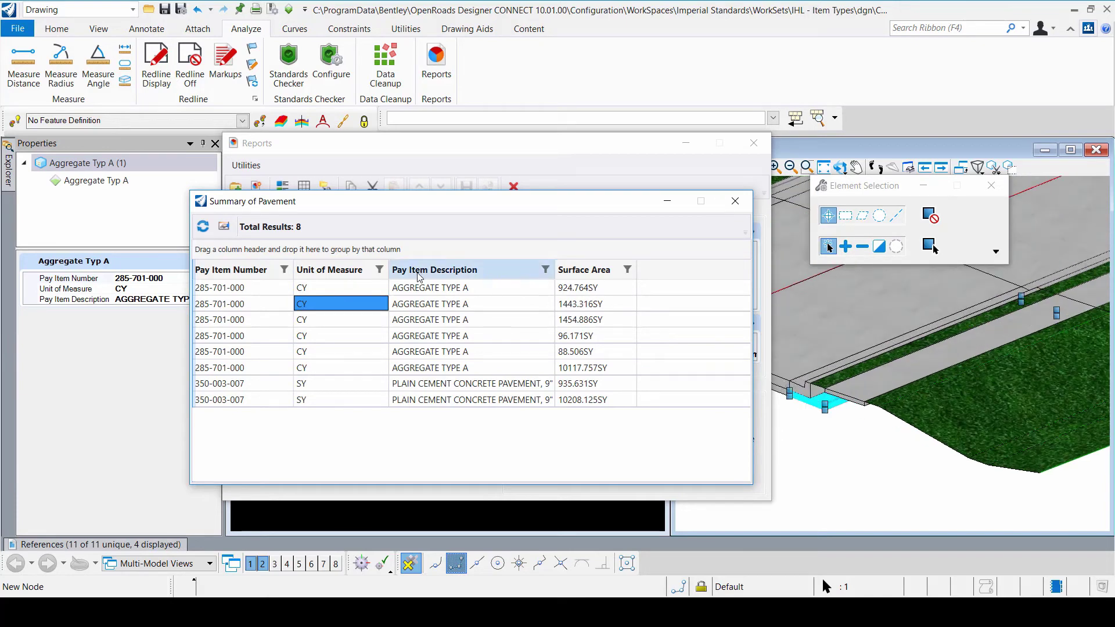
# Group results by Pay Item Description, then ungroup to list all eight rows
pyautogui.moveTo(435, 270)
pyautogui.mouseDown()
pyautogui.moveTo(416, 245)
pyautogui.moveTo(405, 253)
pyautogui.mouseUp()
pyautogui.click(199, 307)
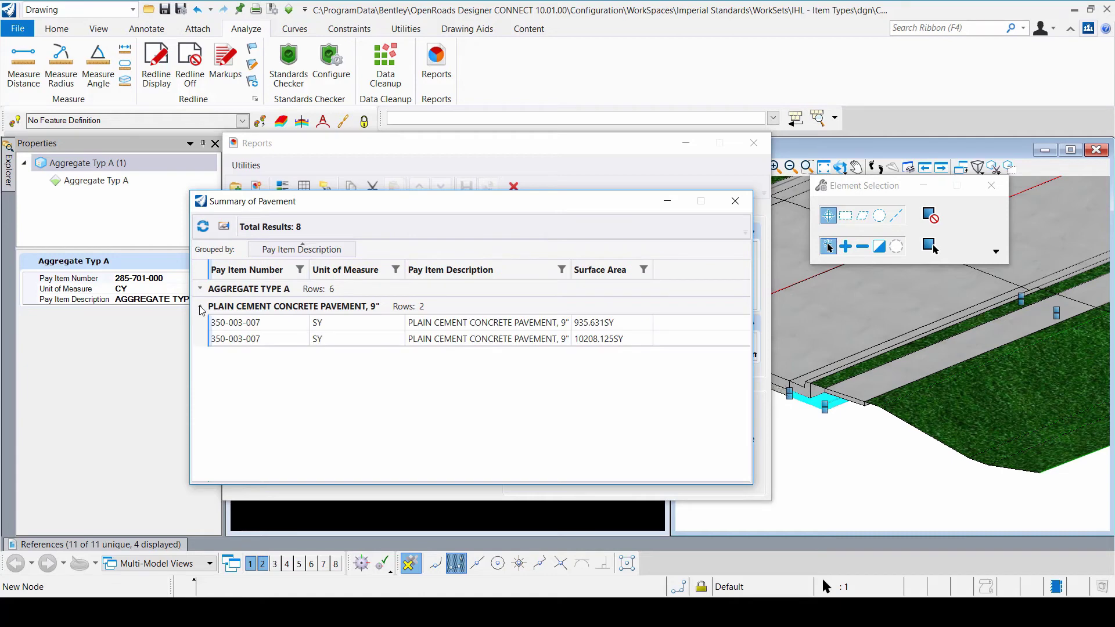
pyautogui.click(199, 307)
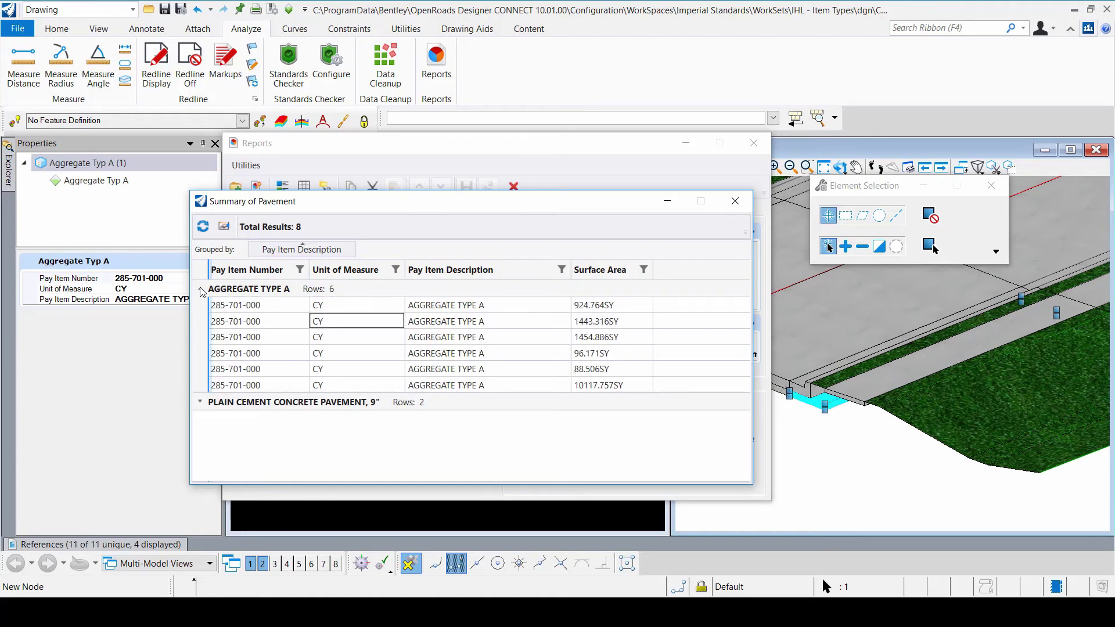
pyautogui.click(200, 290)
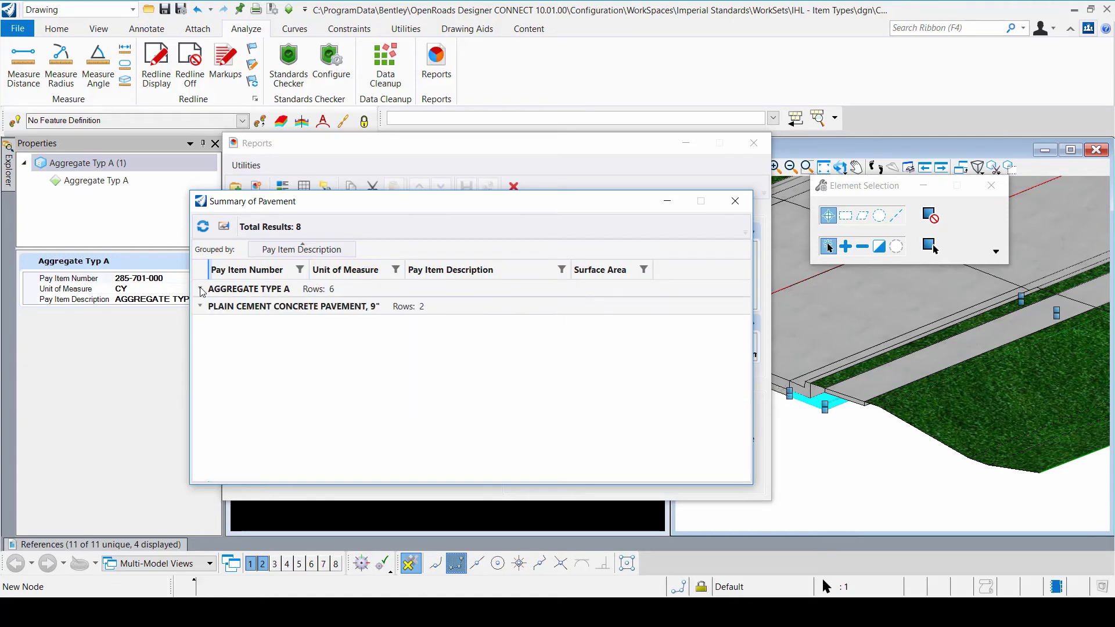
pyautogui.click(347, 249)
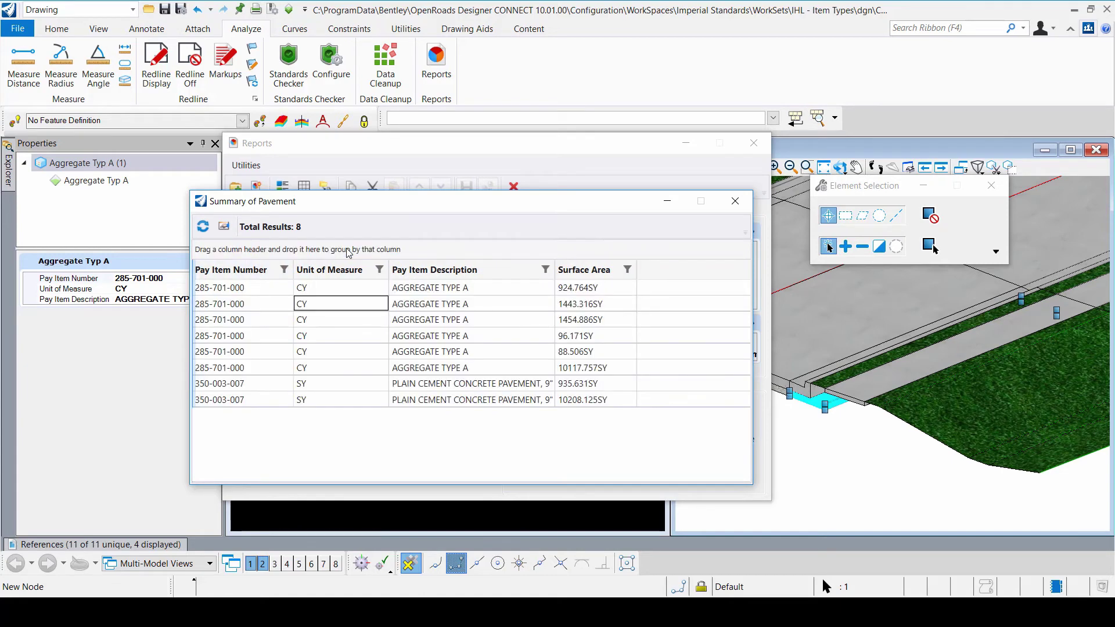
pyautogui.click(735, 202)
pyautogui.click(304, 187)
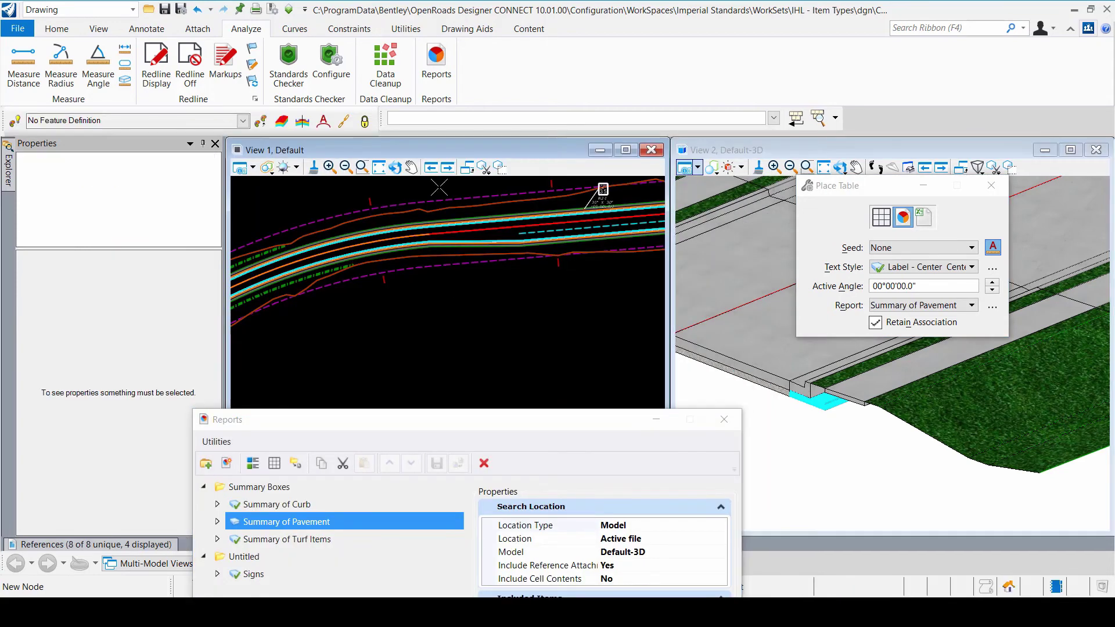
# Place the Summary of Pavement table in View 1 and select it
pyautogui.click(407, 285)
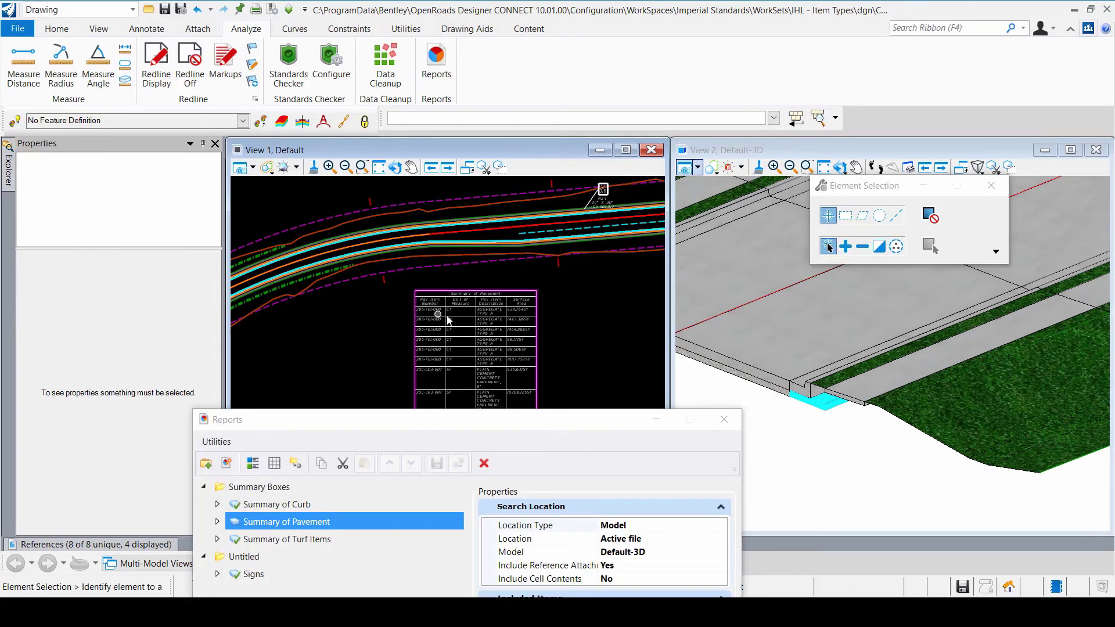
pyautogui.scroll(1, 451, 318)
pyautogui.scroll(1, 463, 320)
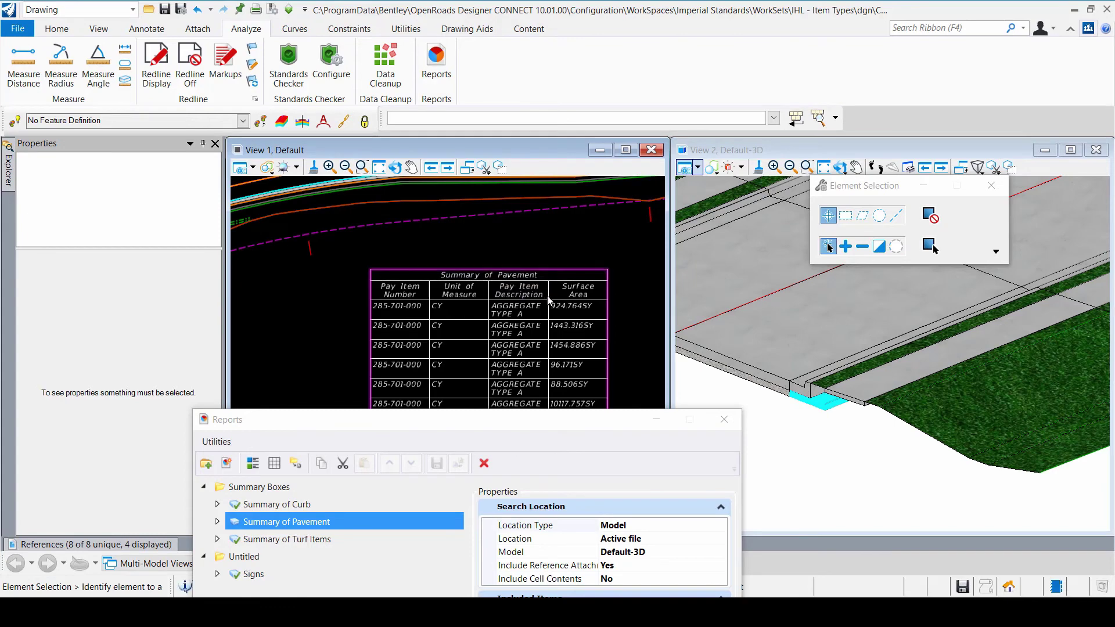
pyautogui.click(544, 281)
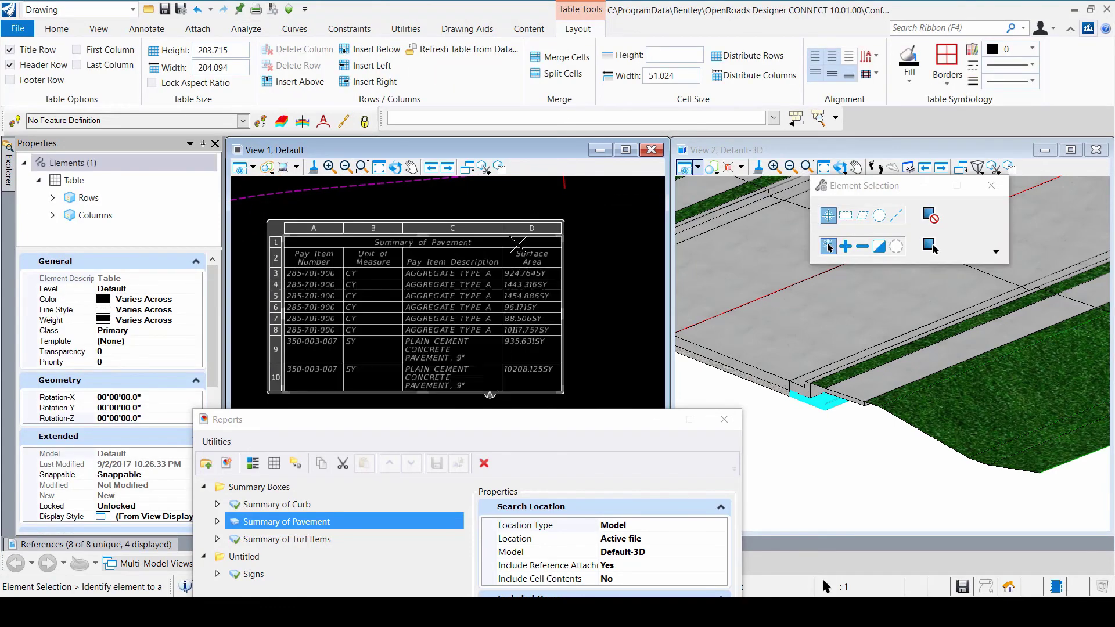
pyautogui.scroll(-2, 547, 320)
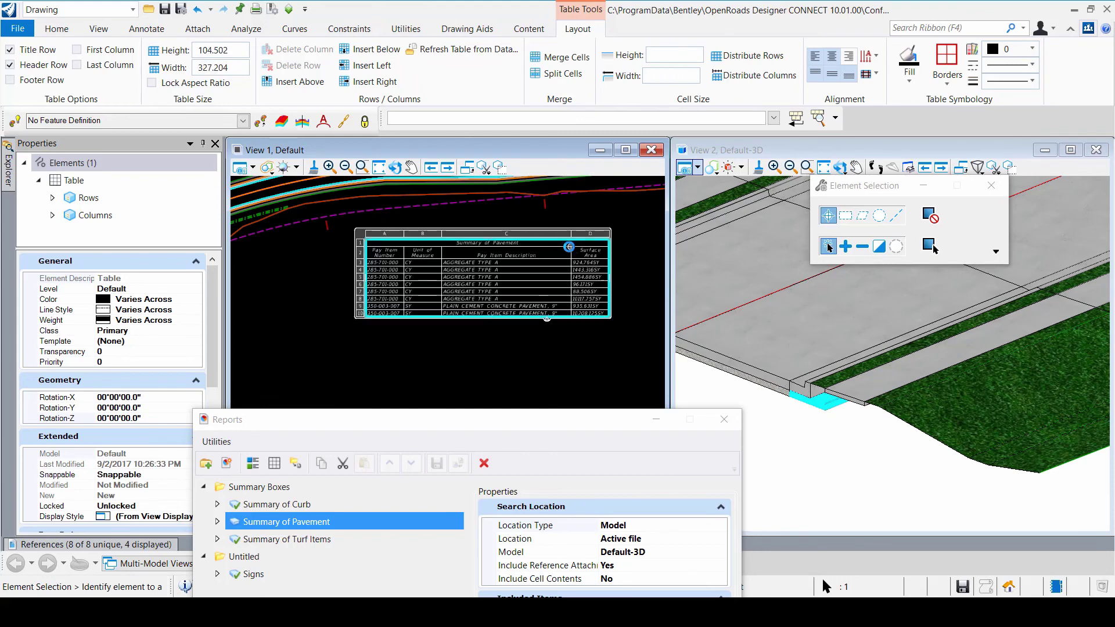
# Change the text alignment of the table's column B
pyautogui.click(427, 235)
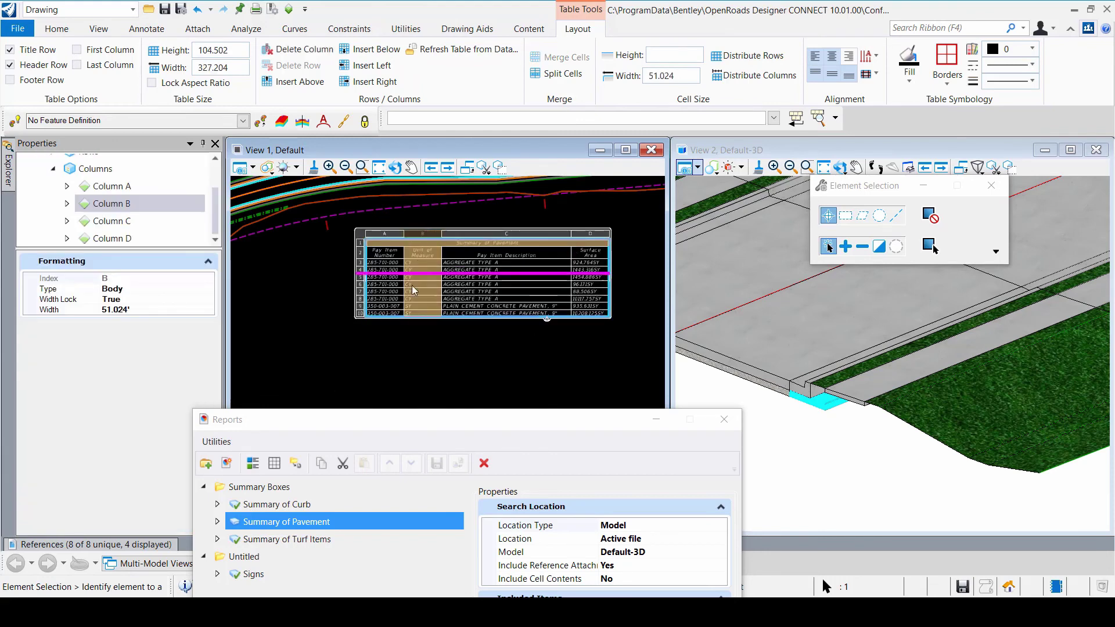
pyautogui.click(816, 58)
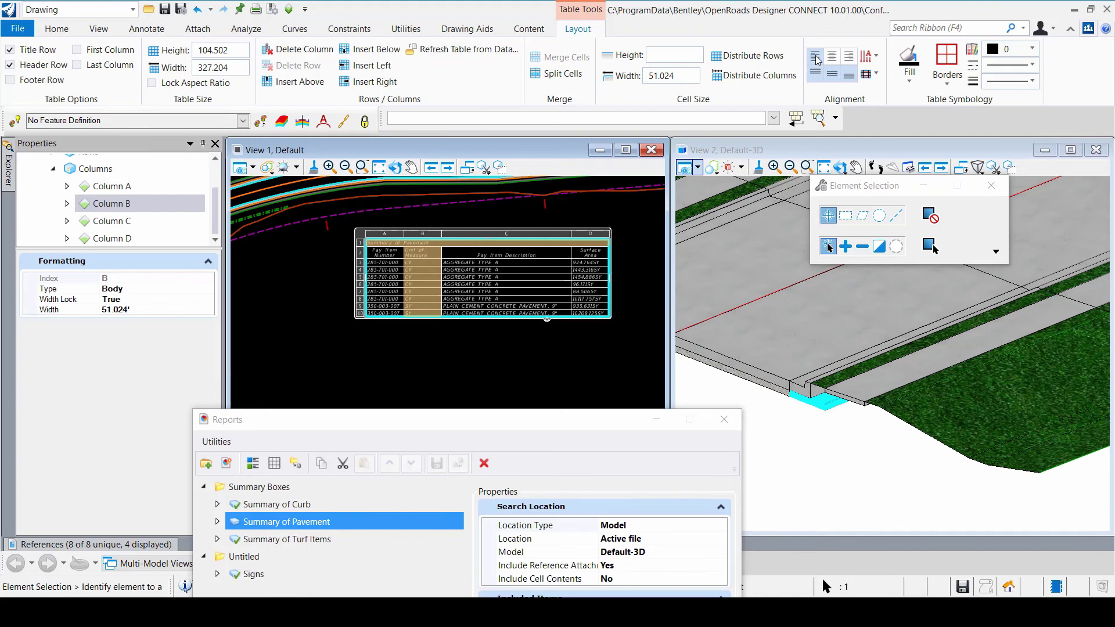
pyautogui.click(628, 224)
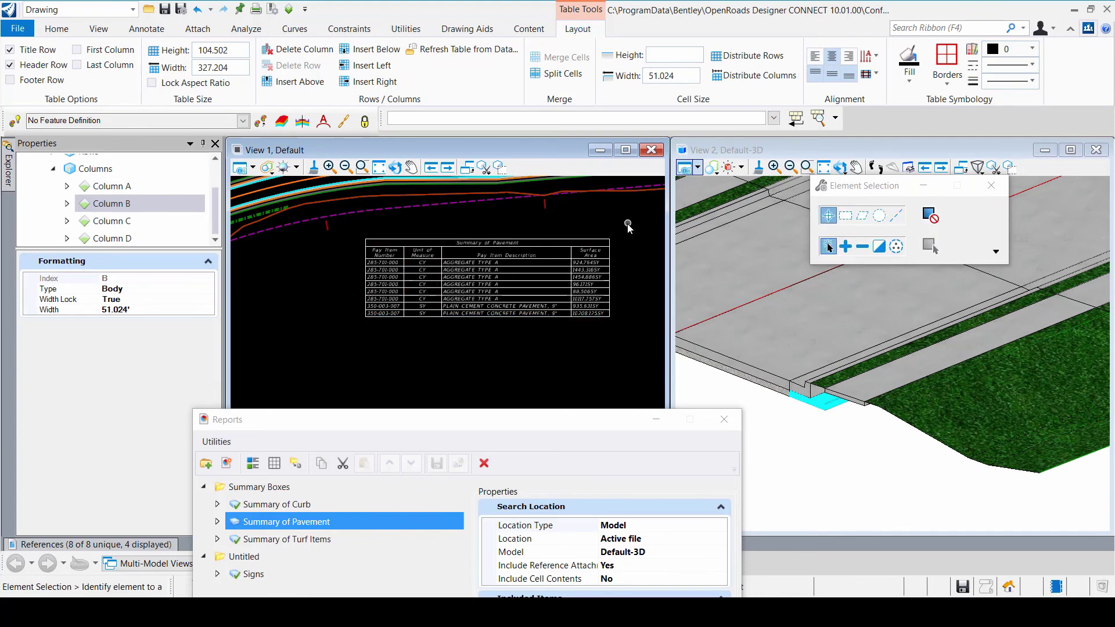
# Export the report as Summary of Pavement.xlsx in the dgn folder and open it in Excel
pyautogui.moveTo(293, 421); pyautogui.dragTo(332, 296)
pyautogui.click(333, 340)
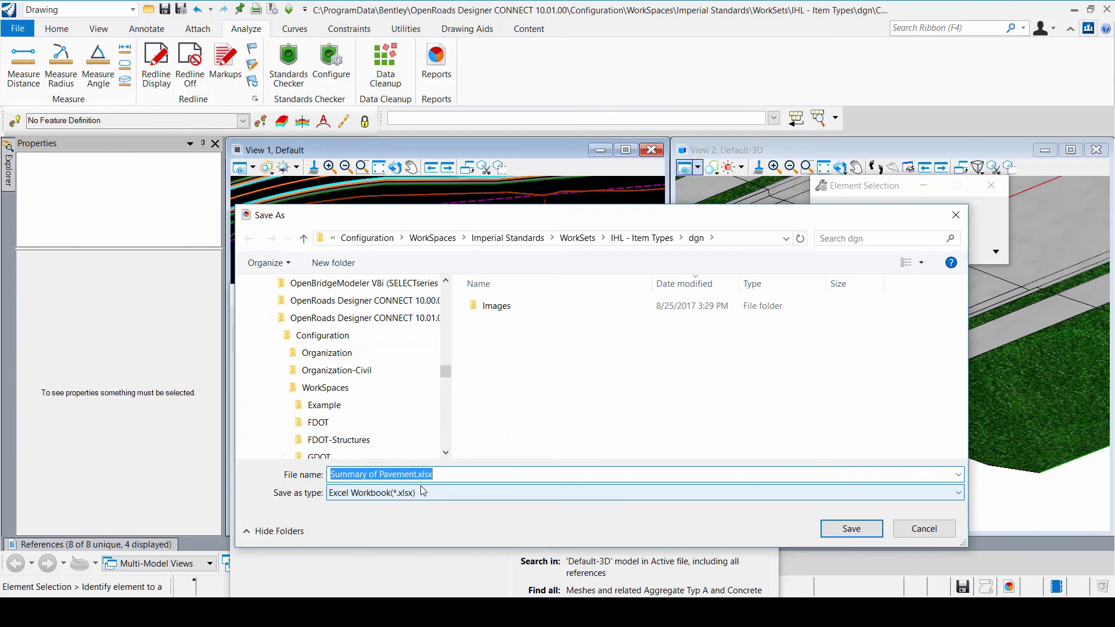
pyautogui.click(866, 535)
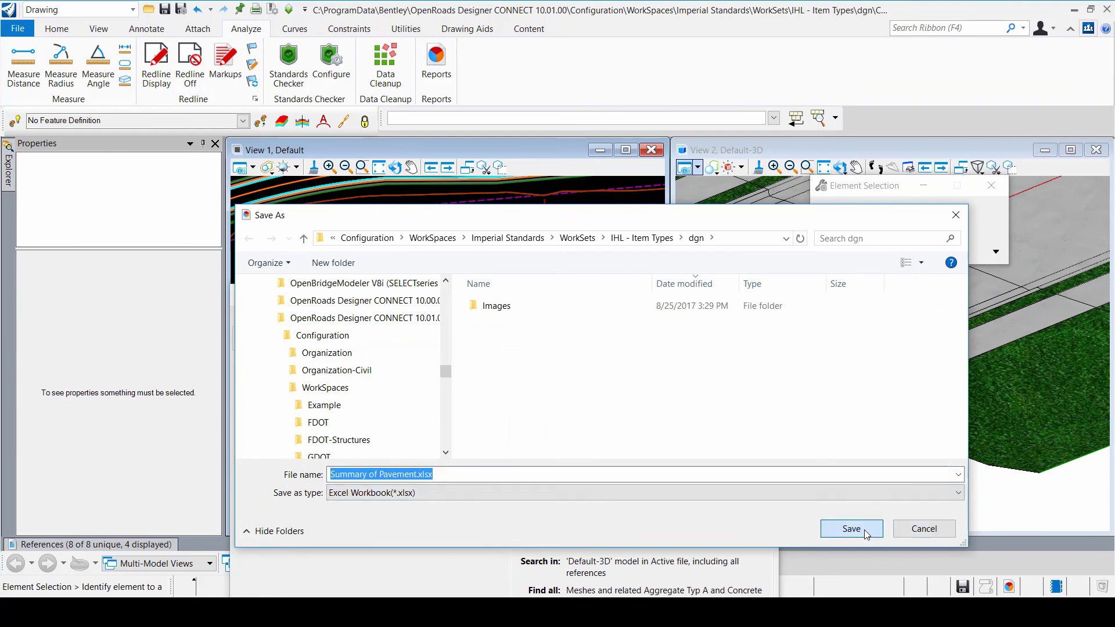
pyautogui.click(865, 534)
pyautogui.doubleClick(389, 243)
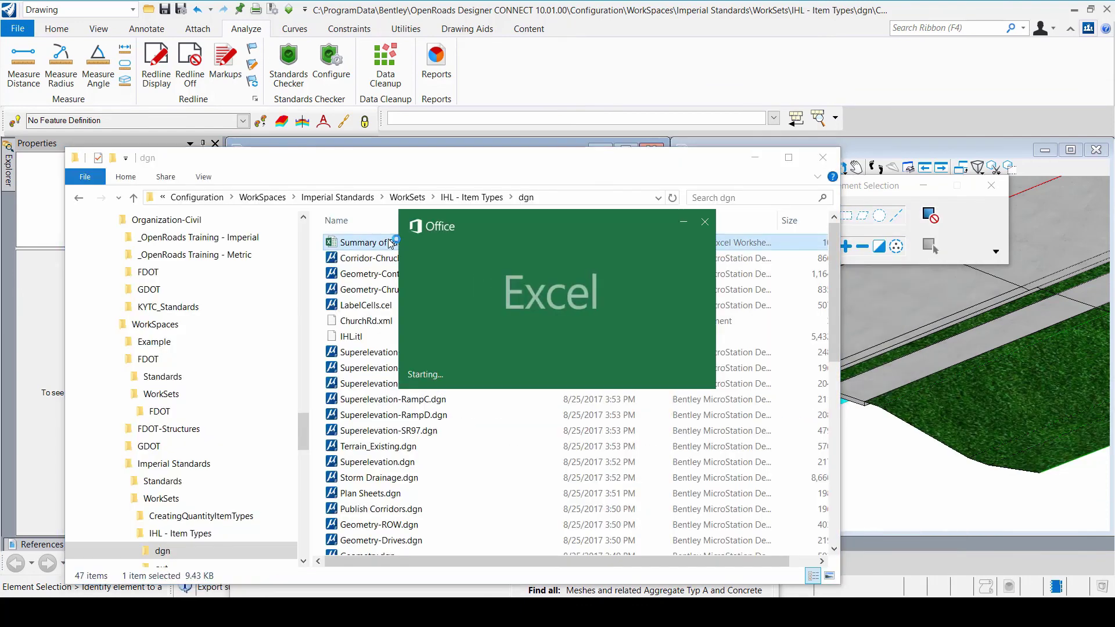